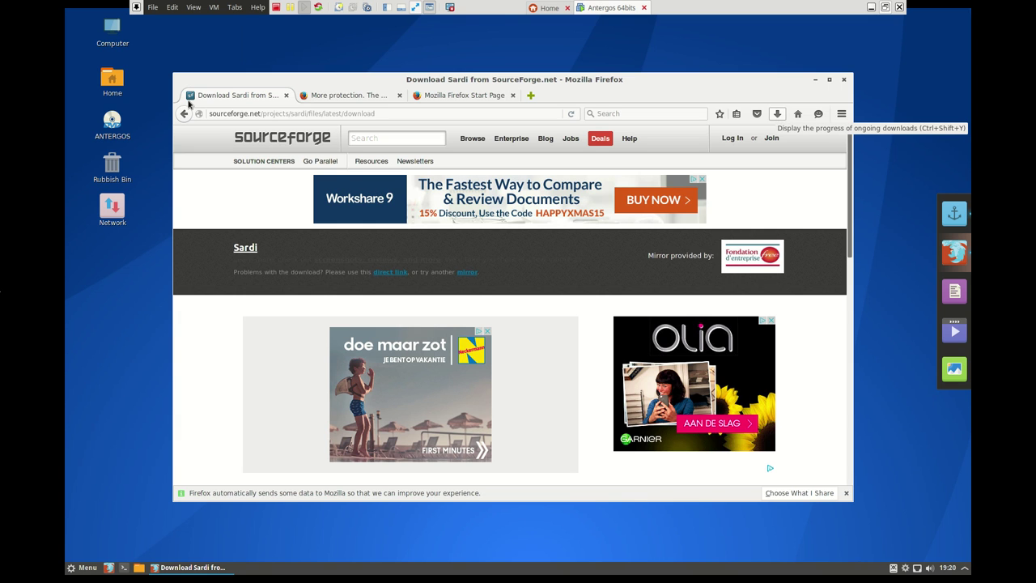
Open the Downloads folder and extract Sardi 4.1.2.zip there.
double_click(112, 77)
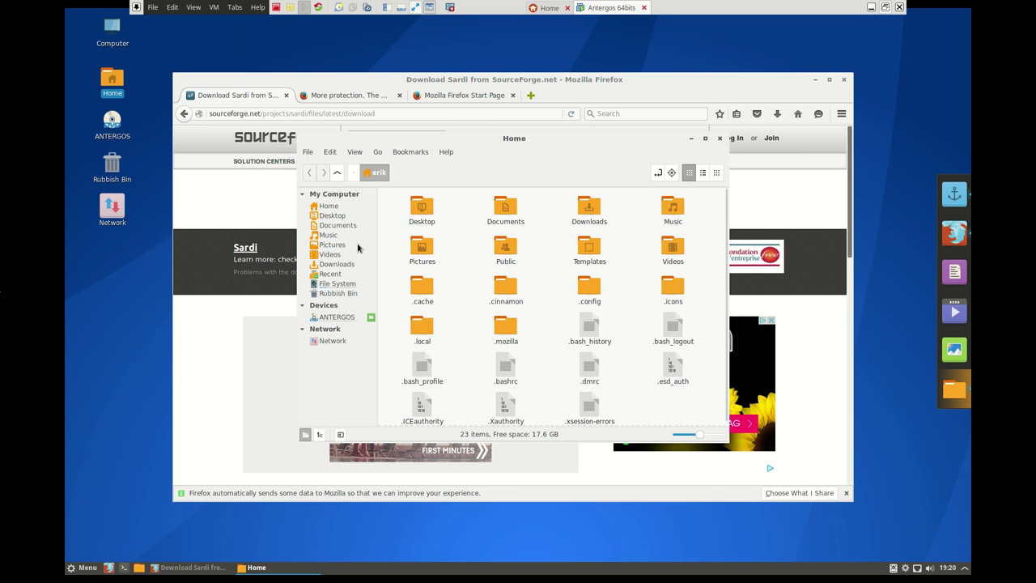
left_click(343, 265)
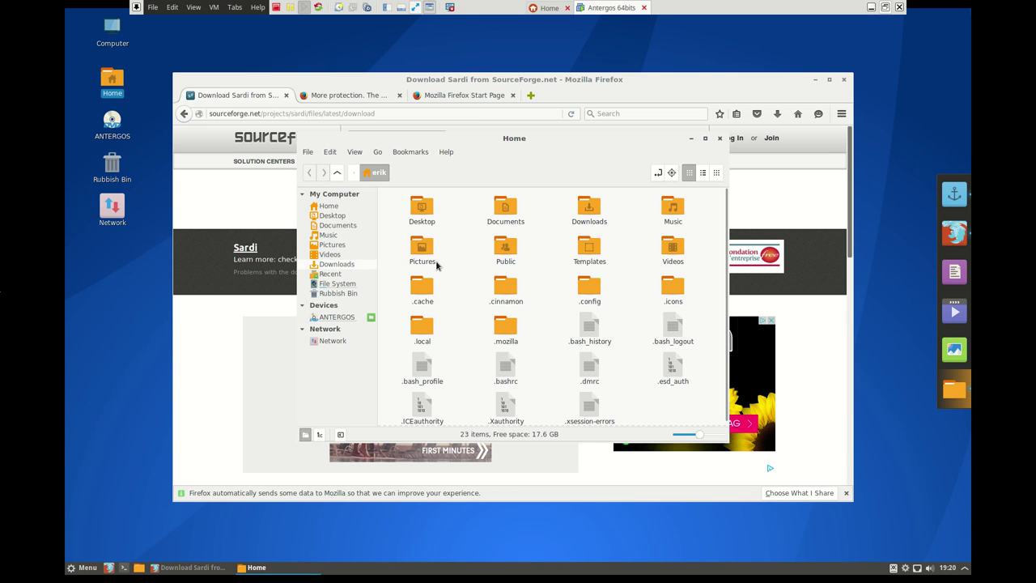
left_click(509, 209)
right_click(509, 210)
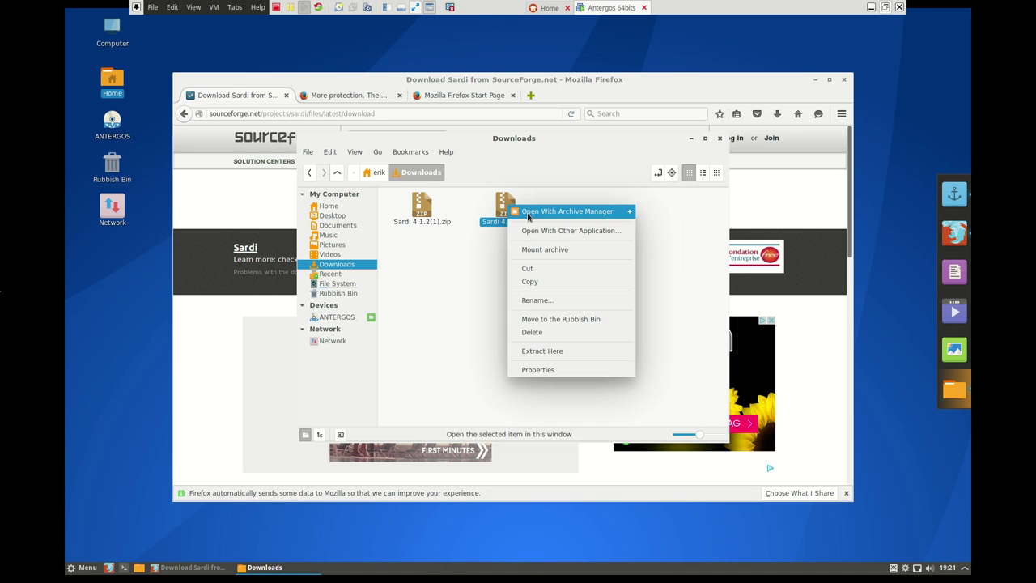
left_click(555, 351)
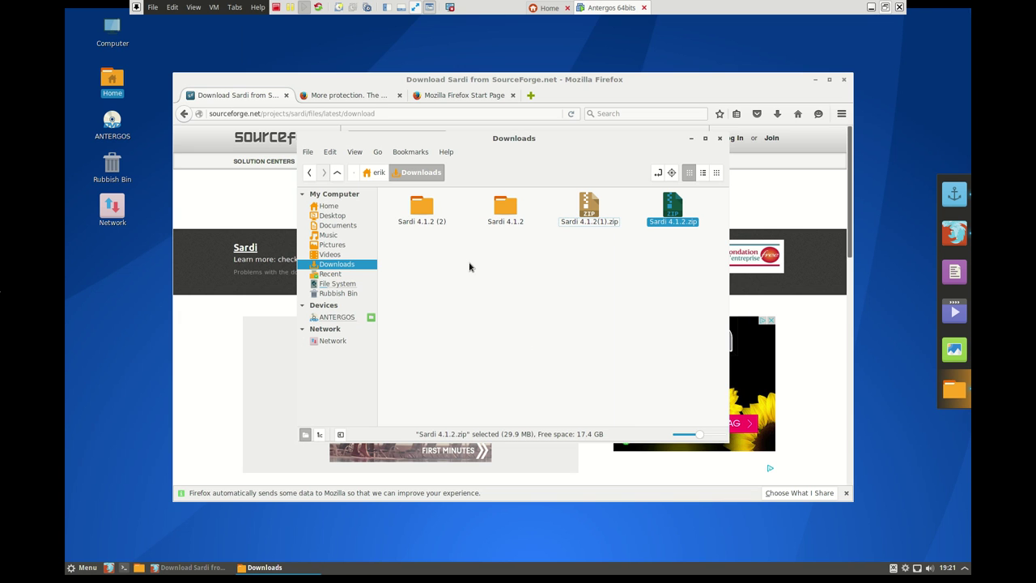
Open the extracted Sardi 4.1.2 folder and cut all the icon theme folders inside it.
left_click(509, 213)
double_click(509, 213)
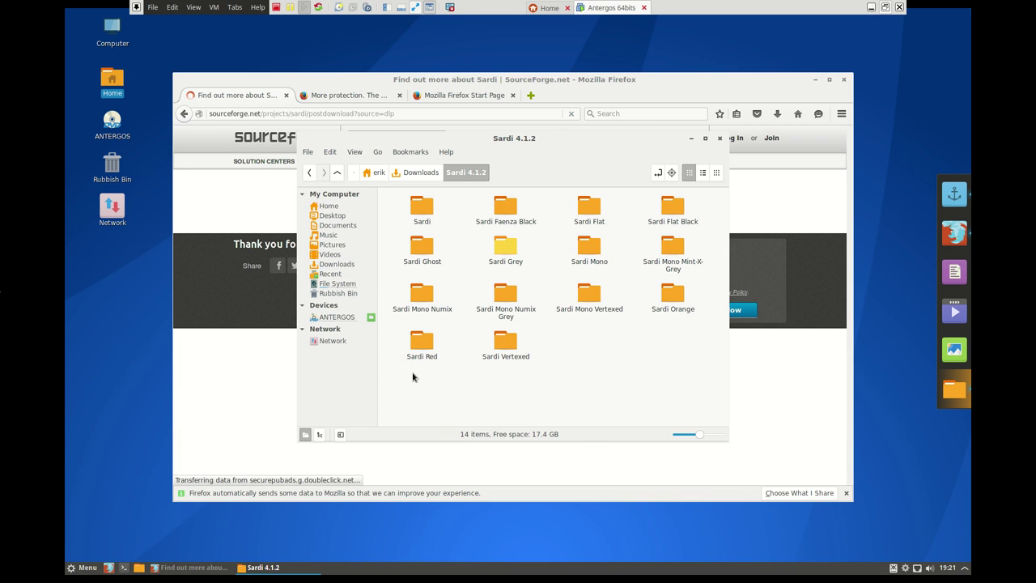
left_click_drag(405, 370, 701, 197)
right_click(669, 206)
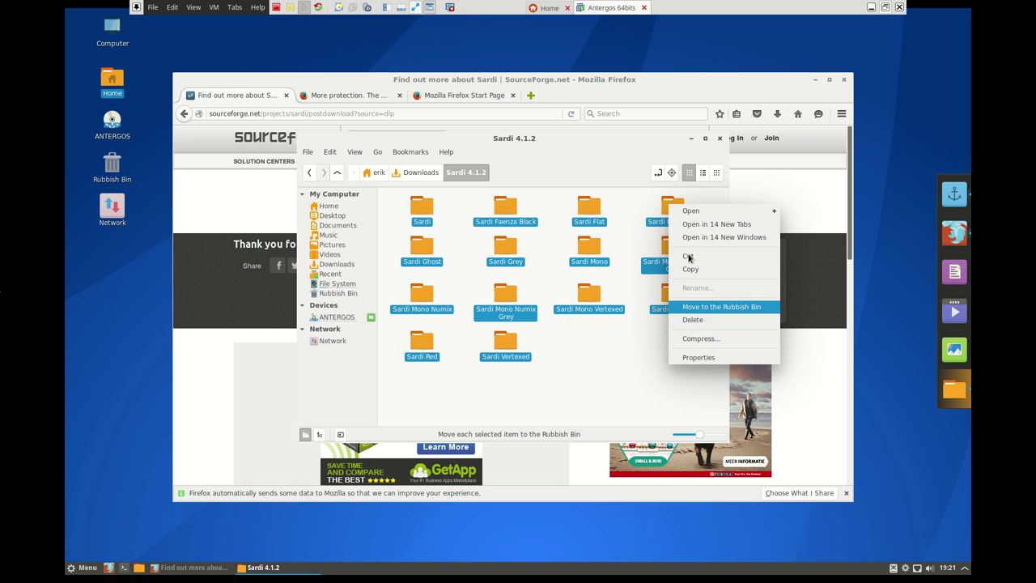
left_click(690, 256)
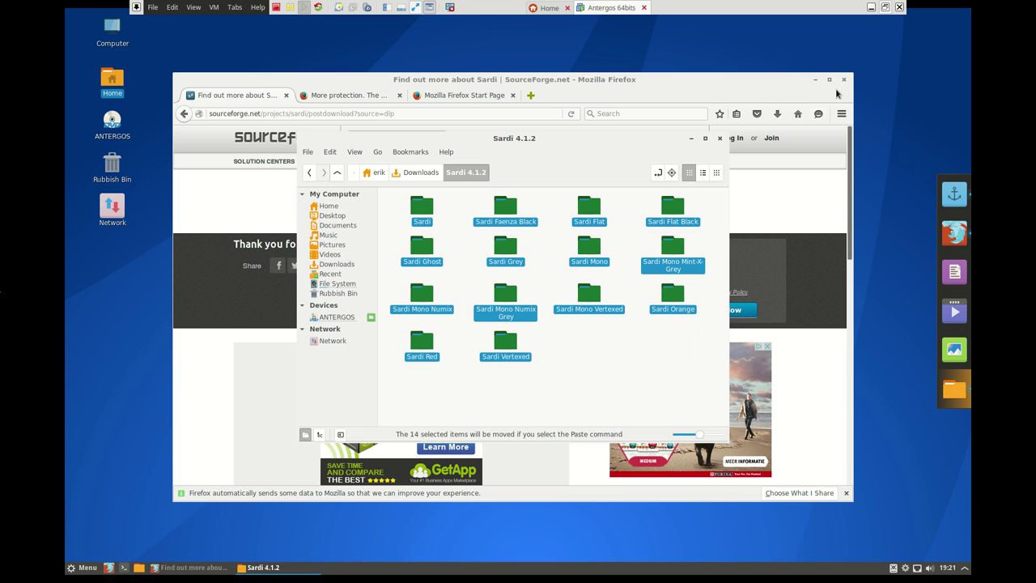
Open the hidden .icons folder in a new Home window and paste the cut Sardi folders into it.
left_click(267, 133)
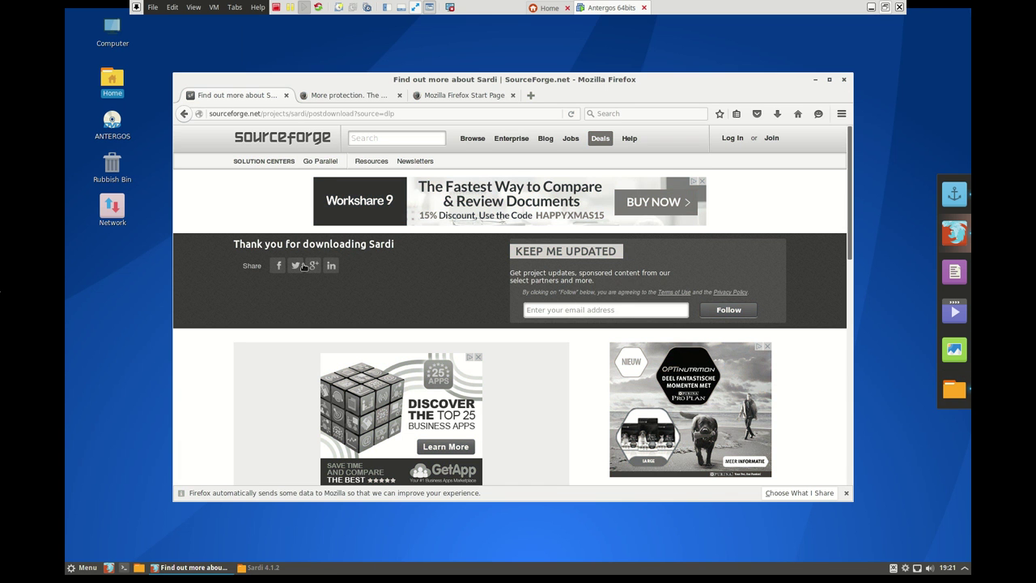
key("alt+F4")
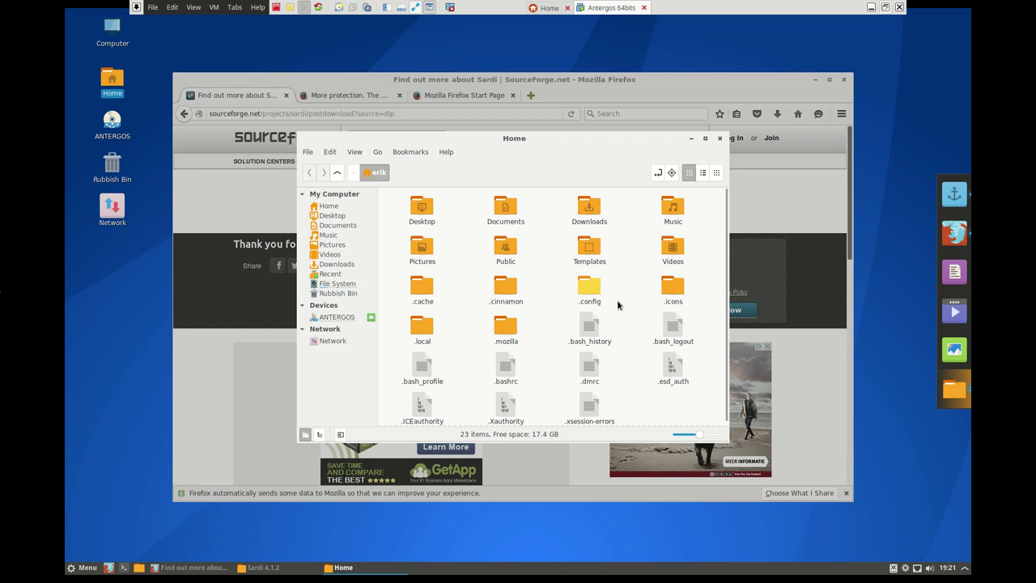
double_click(672, 286)
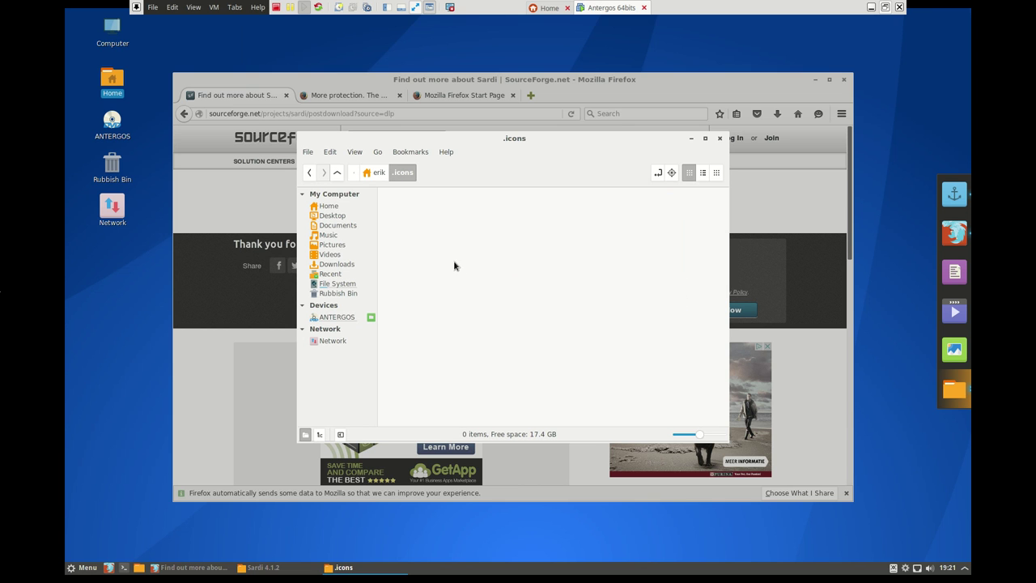
right_click(454, 265)
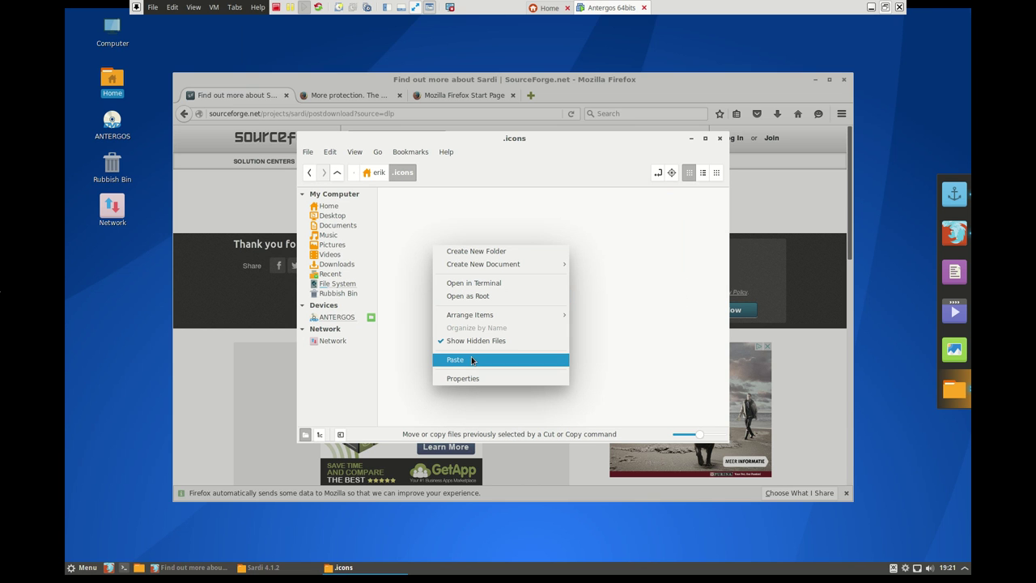
left_click(620, 353)
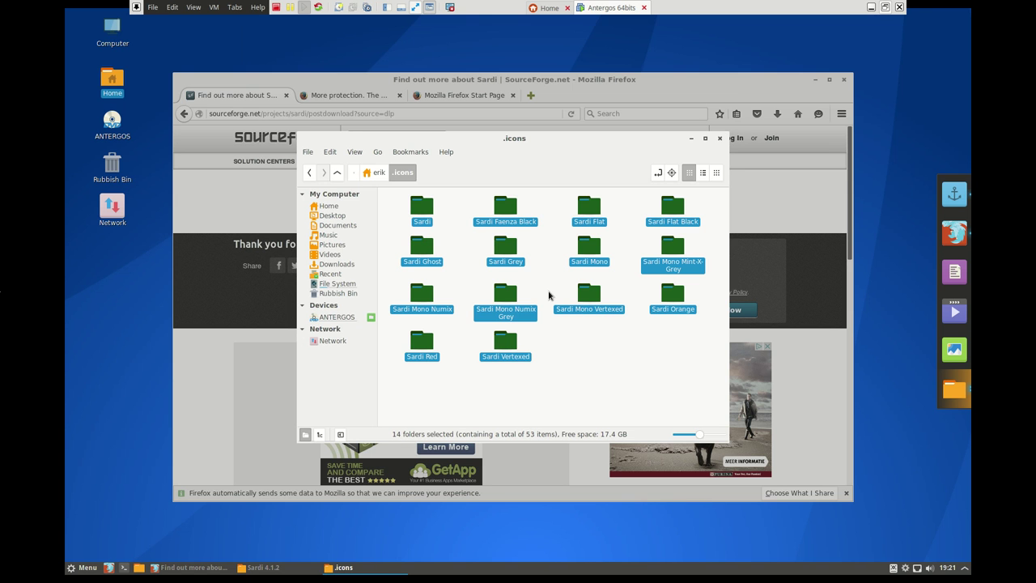
Close the Firefox window together with all its open tabs.
key("alt+F4")
key("alt+F4")
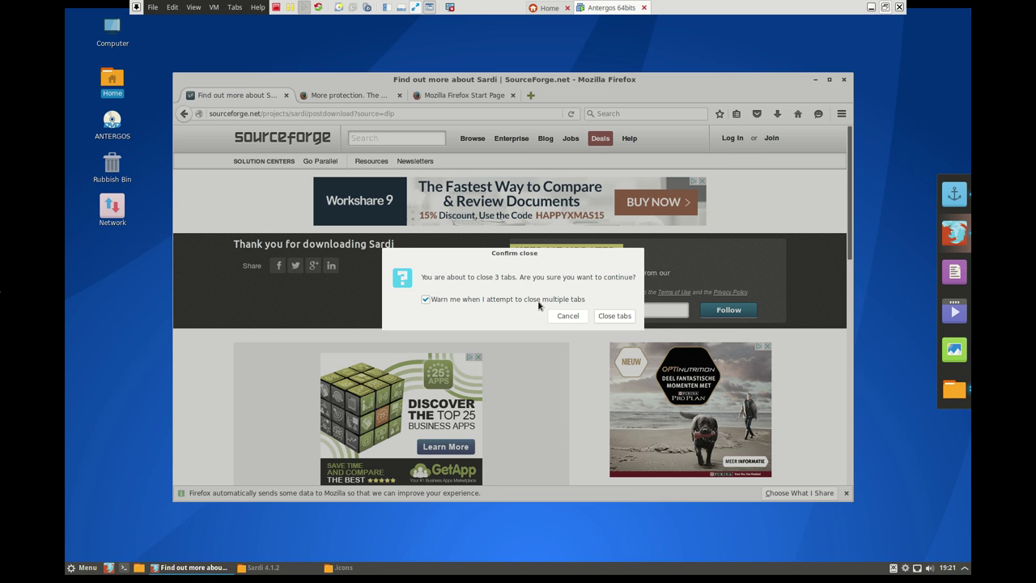
left_click(549, 301)
key("Return")
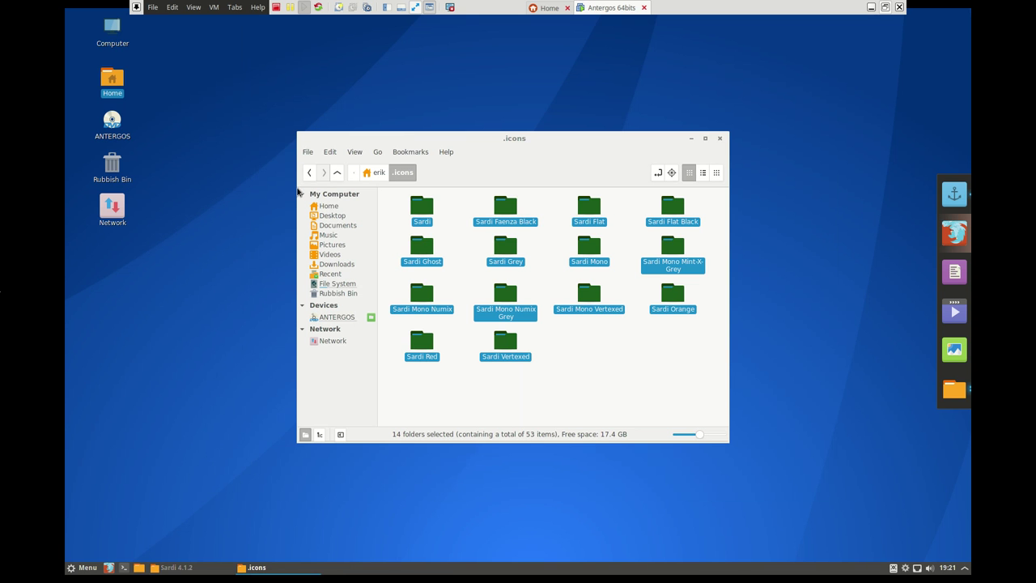
Open the Themes settings and set the icon theme to Sardi.
left_click(73, 569)
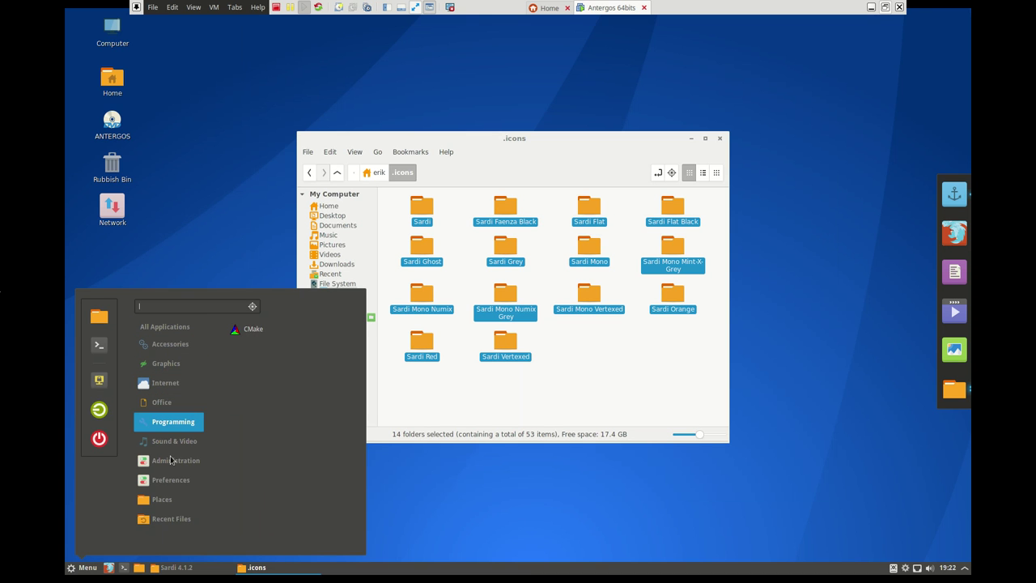
left_click(535, 398)
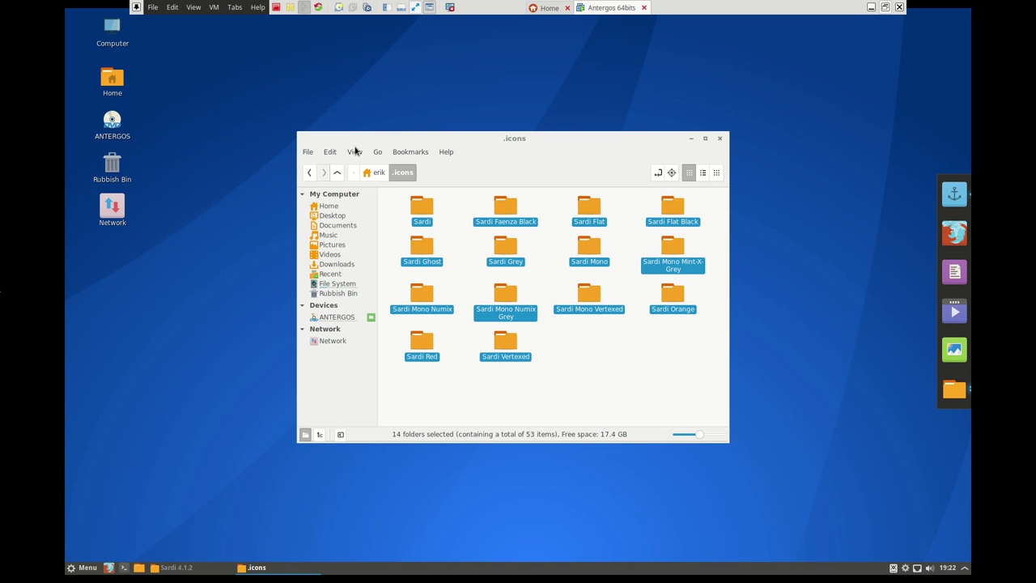
left_click(317, 153)
left_click(536, 208)
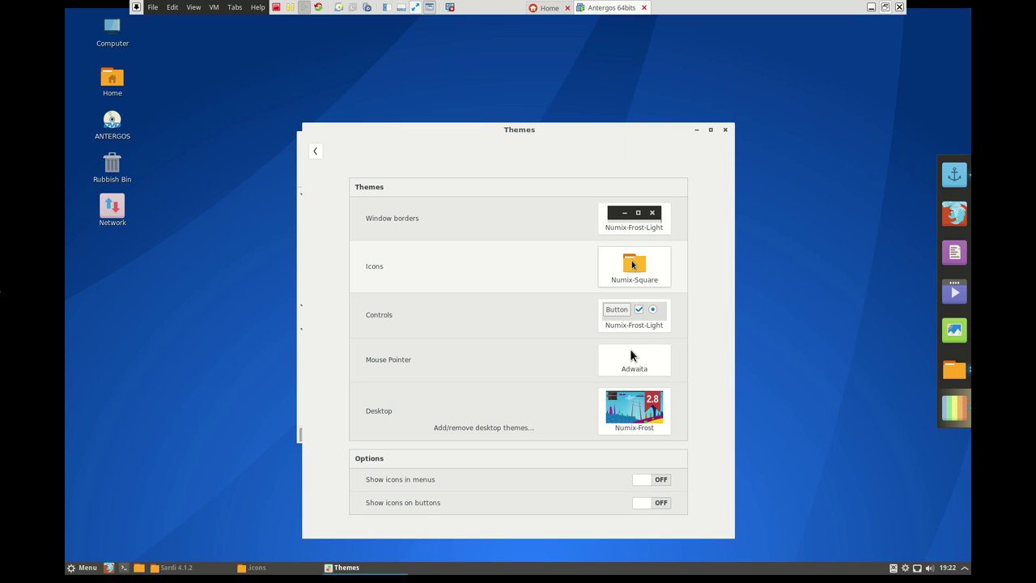
left_click(632, 265)
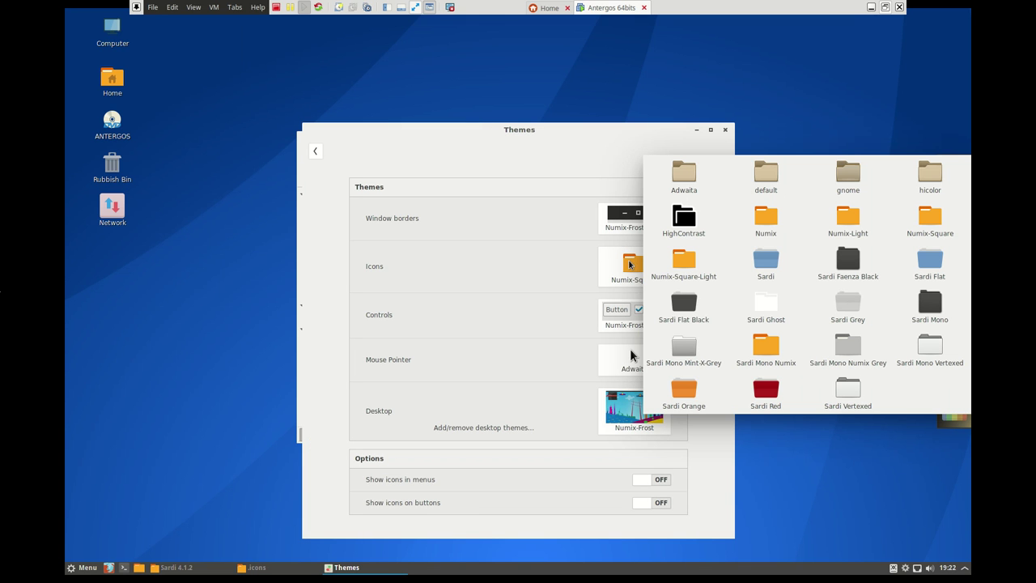
left_click(761, 269)
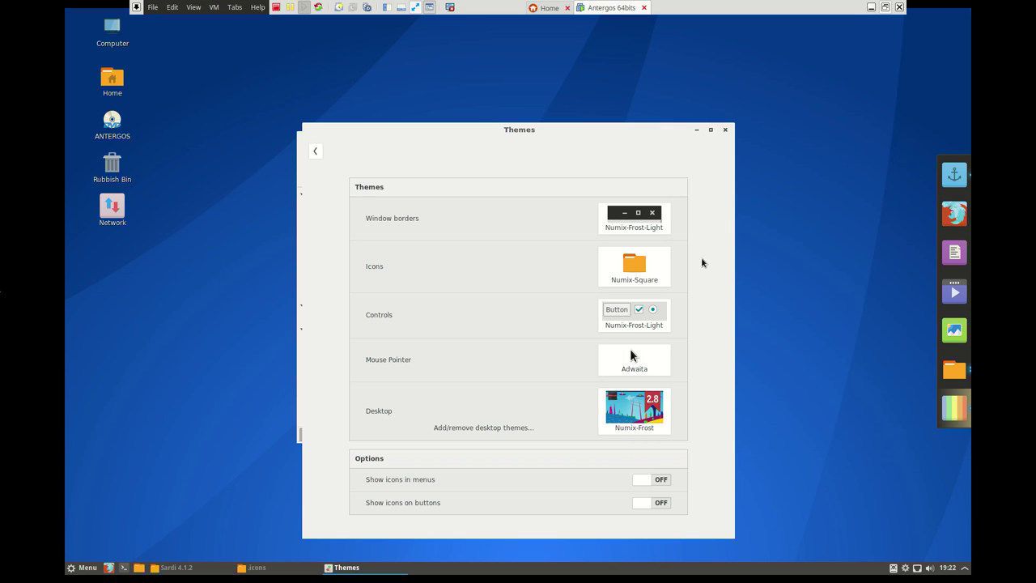
Show the Home folder beside the Themes window and close the emptied Sardi 4.1.2 folder window.
left_click_drag(650, 132, 872, 79)
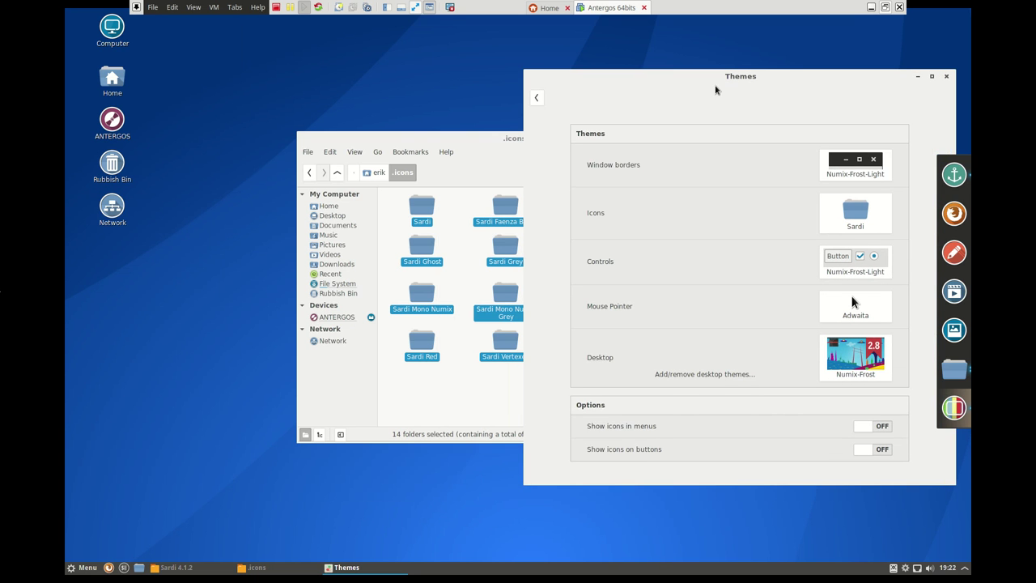
left_click(455, 155)
left_click(371, 205)
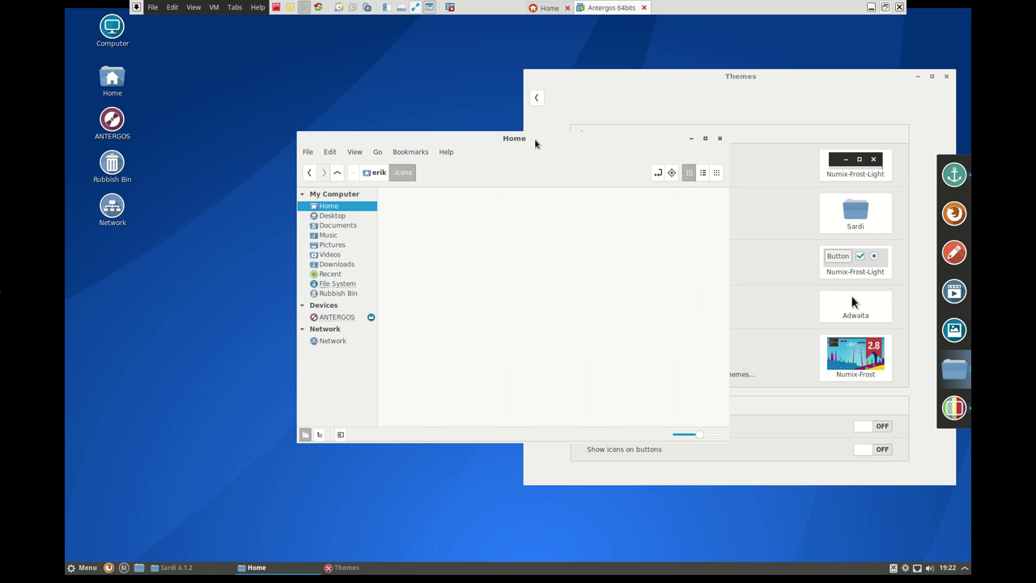
left_click_drag(535, 143, 323, 244)
left_click(428, 143)
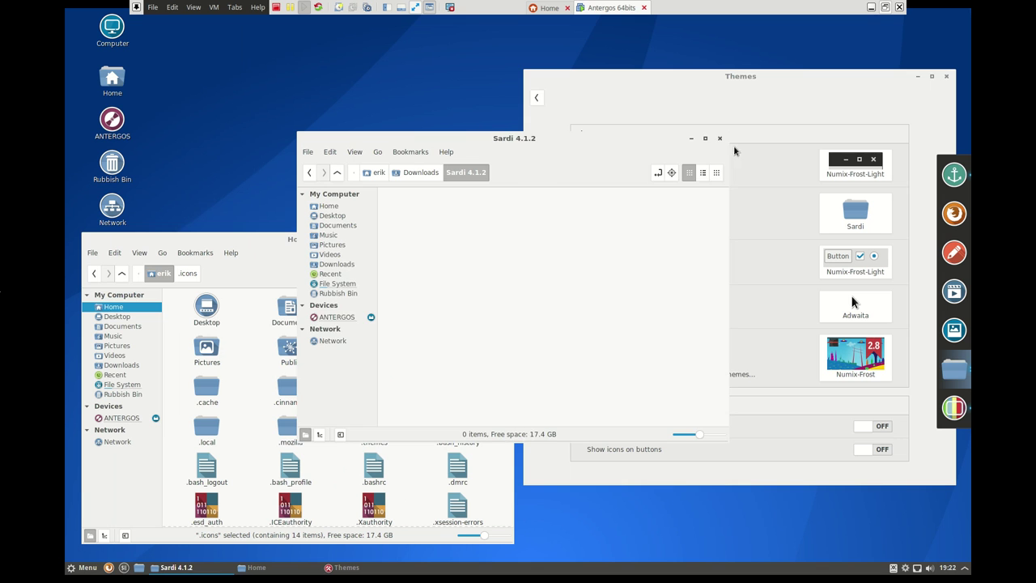
left_click(720, 138)
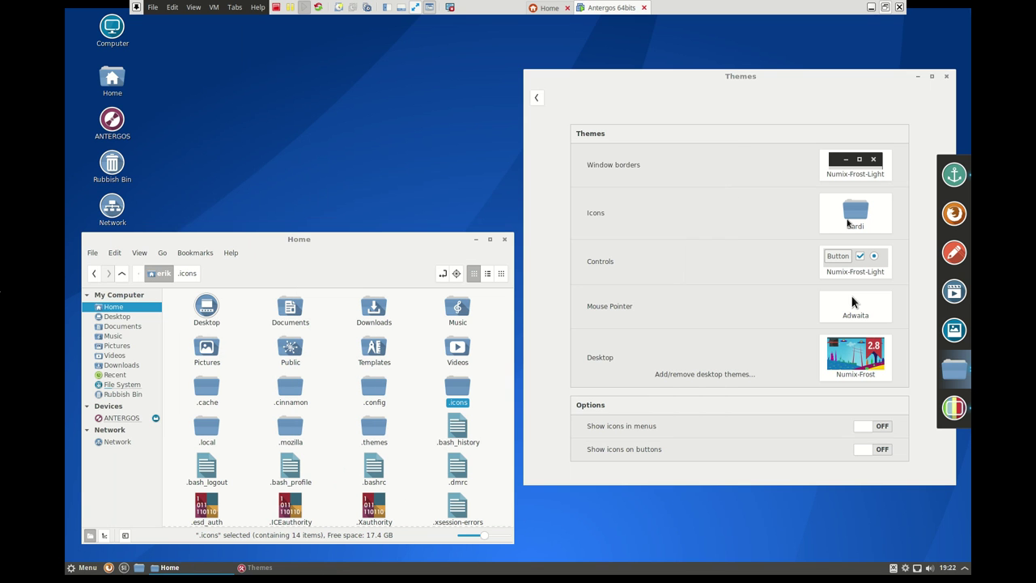
Try the Sardi Faenza Black icon theme followed by Sardi Flat, keeping the Home folder beside the Themes window.
left_click(849, 222)
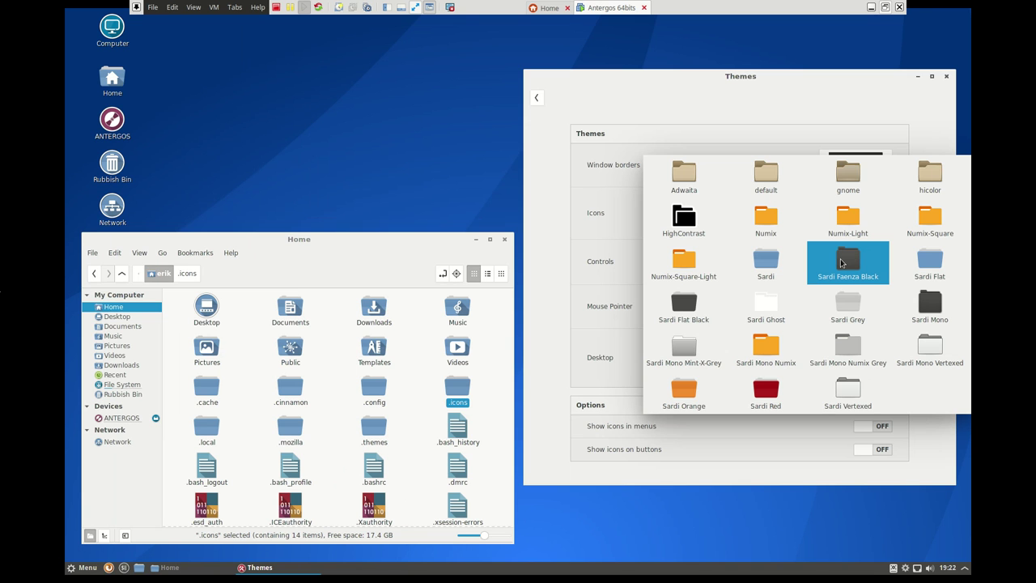
left_click(841, 263)
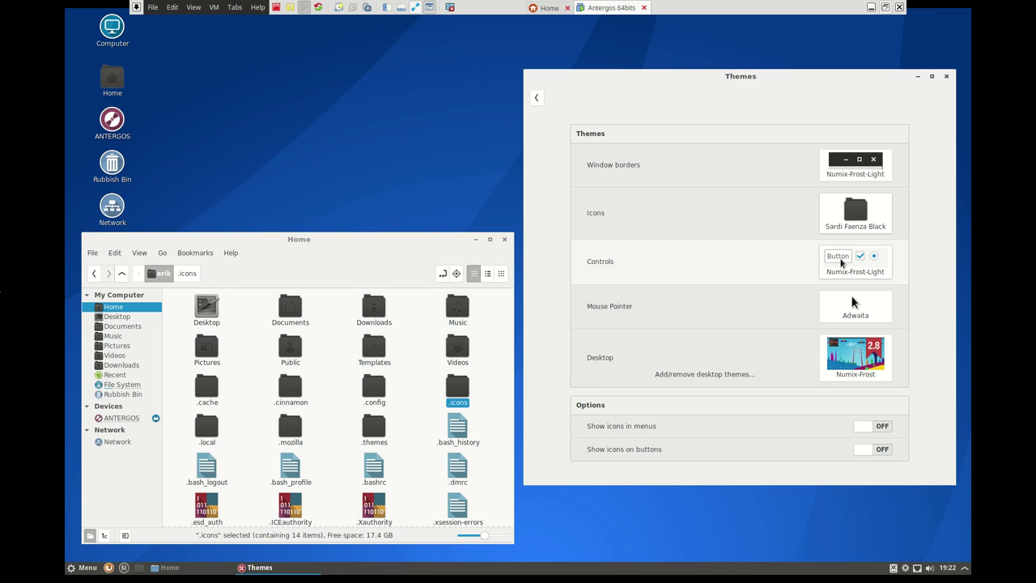
left_click(857, 217)
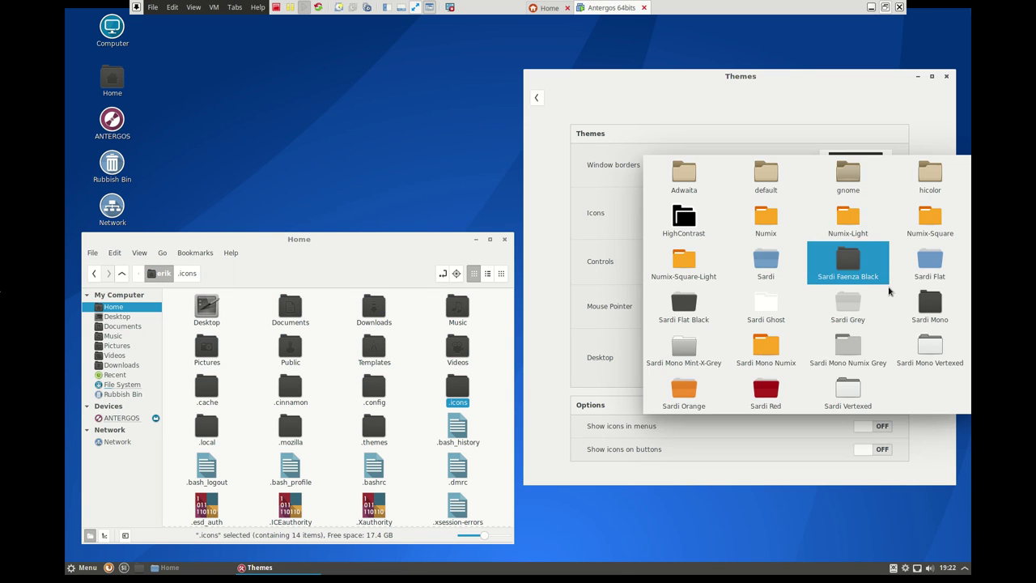
key("Escape")
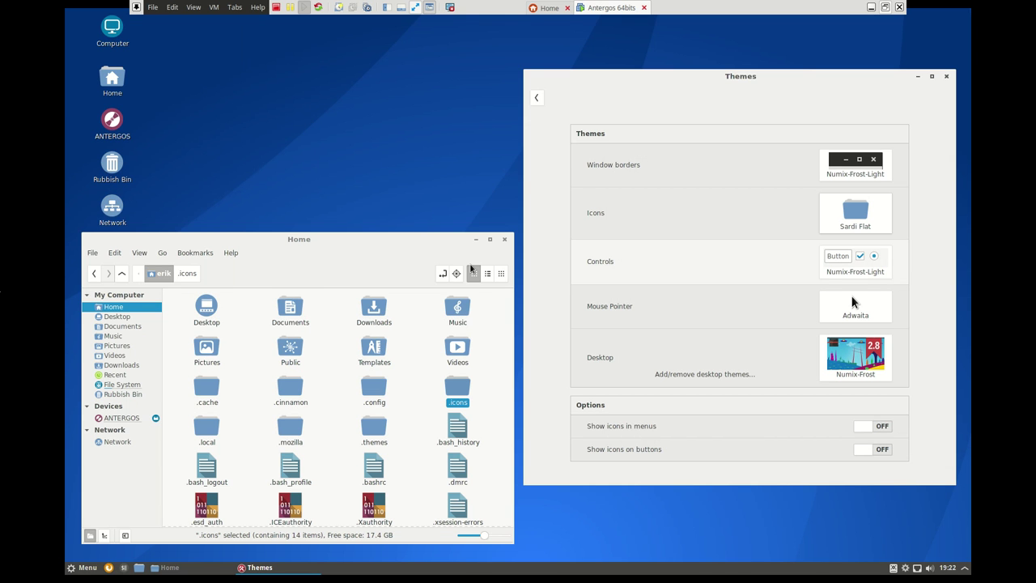
left_click_drag(357, 243, 408, 233)
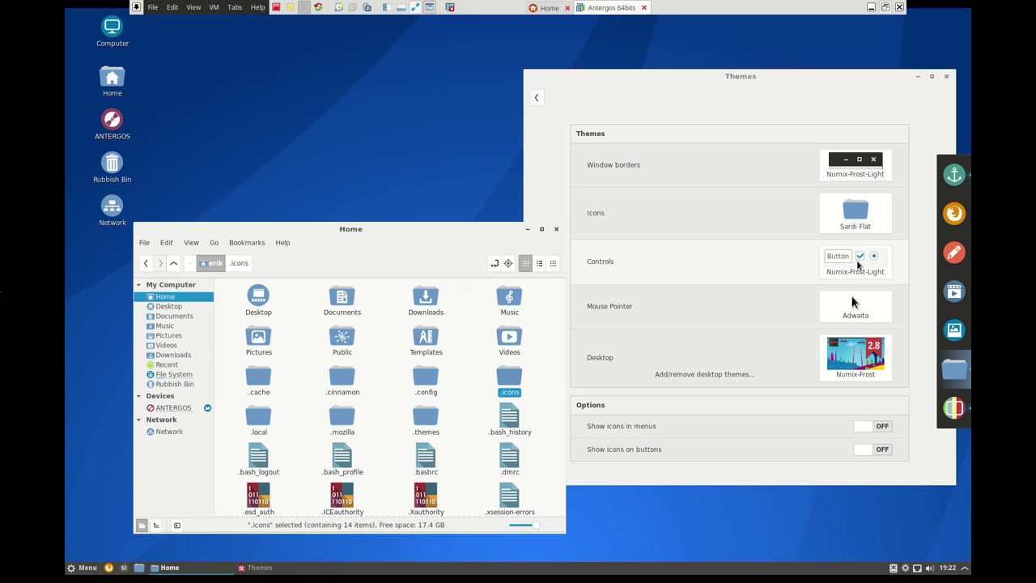
Apply the Sardi Ghost icon theme and select the items in the Home folder to check their icons.
left_click(864, 217)
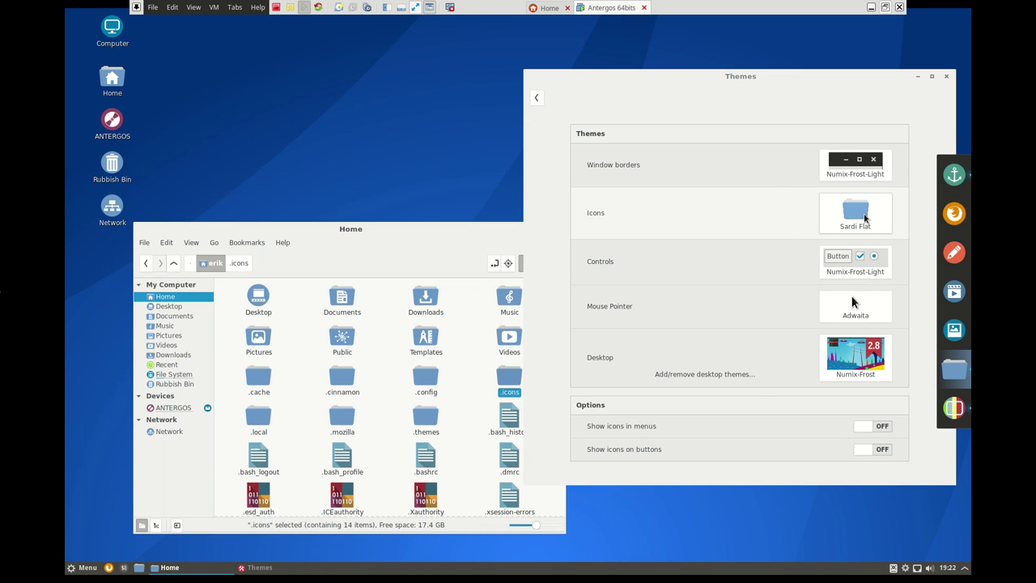
left_click(865, 217)
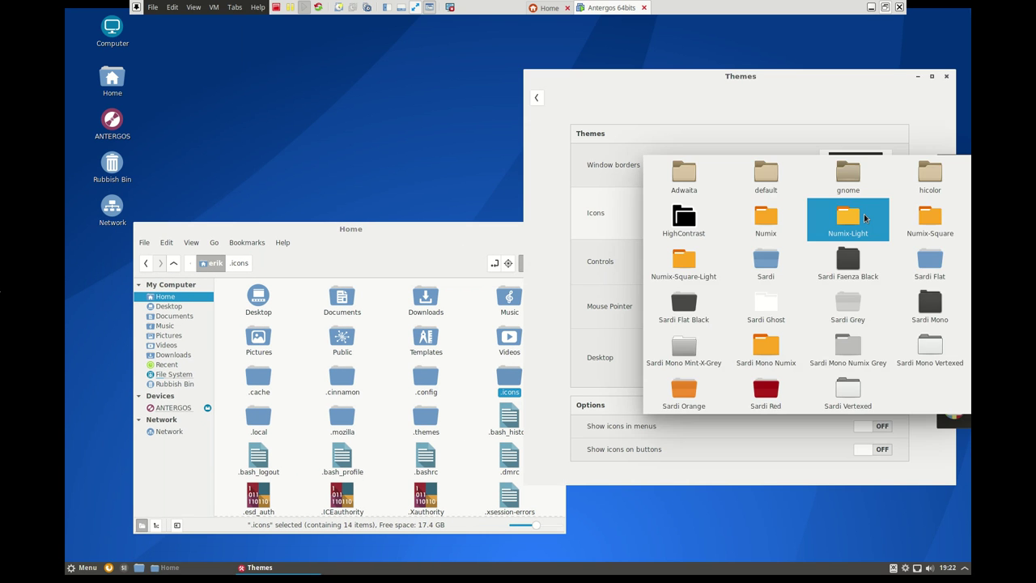
left_click(771, 310)
left_click_drag(225, 293, 447, 437)
left_click_drag(527, 488, 552, 498)
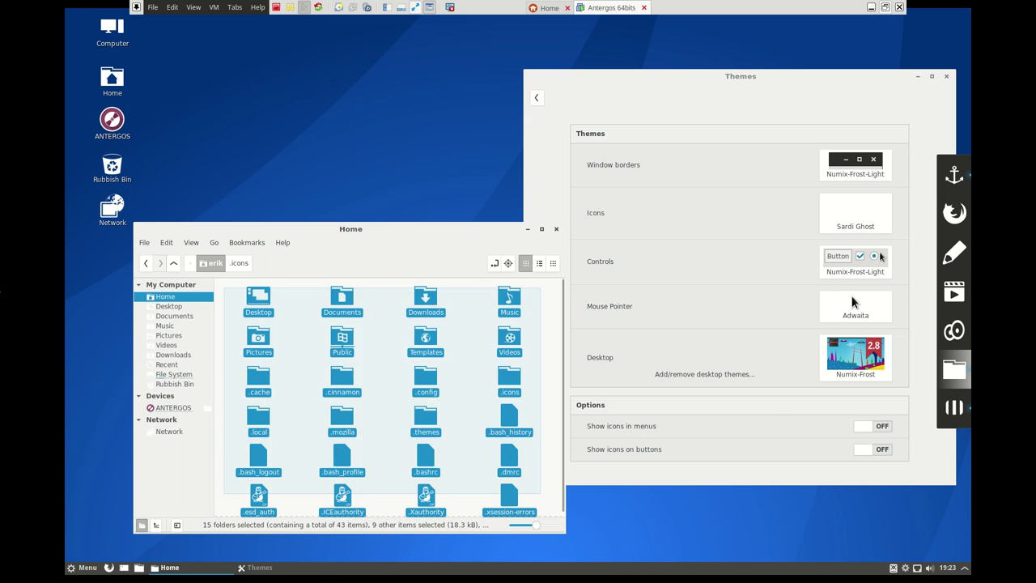
Try the Sardi Grey icon theme and change the icon theme to Sardi Mono.
left_click(858, 219)
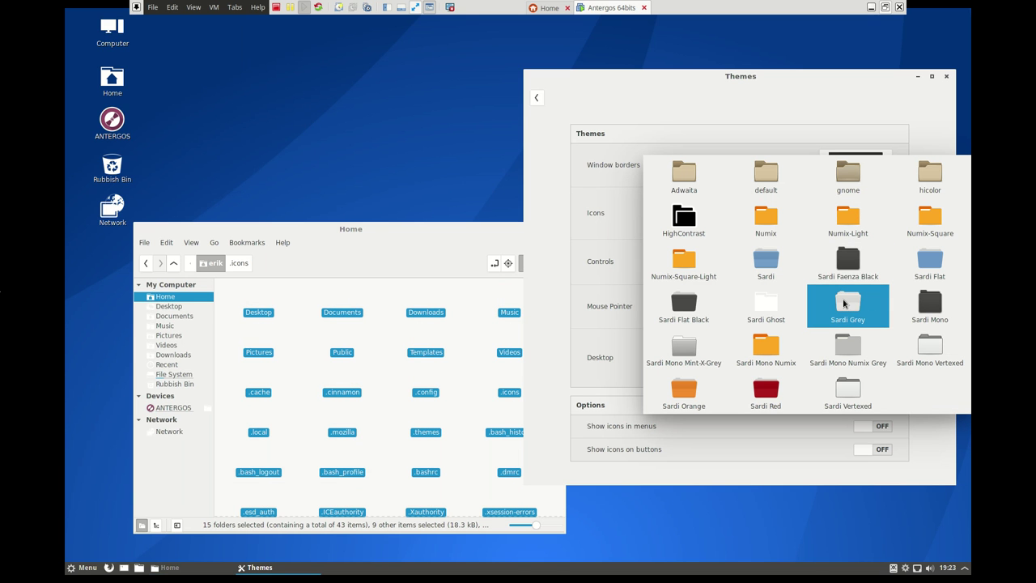
left_click(844, 304)
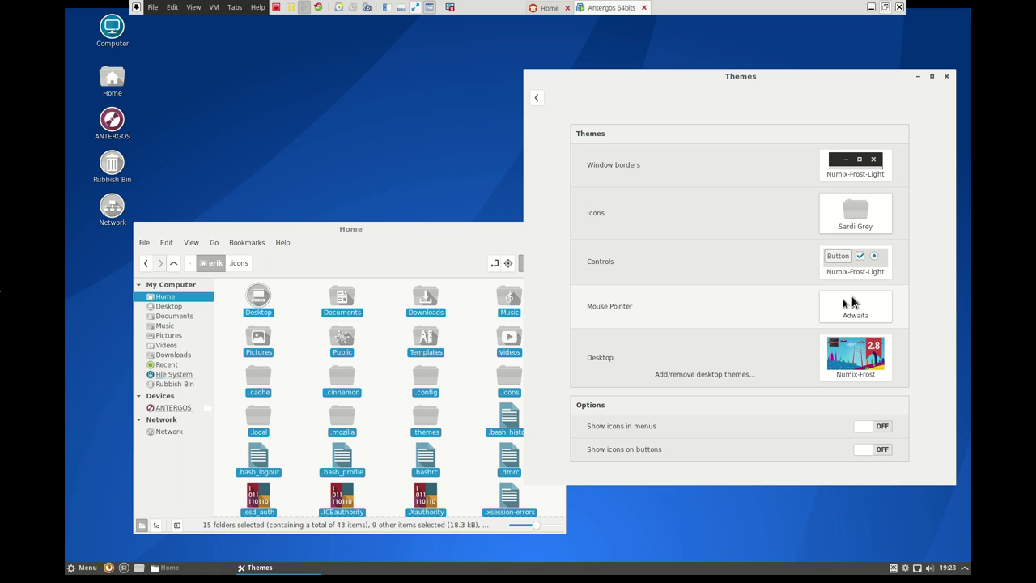
left_click(849, 220)
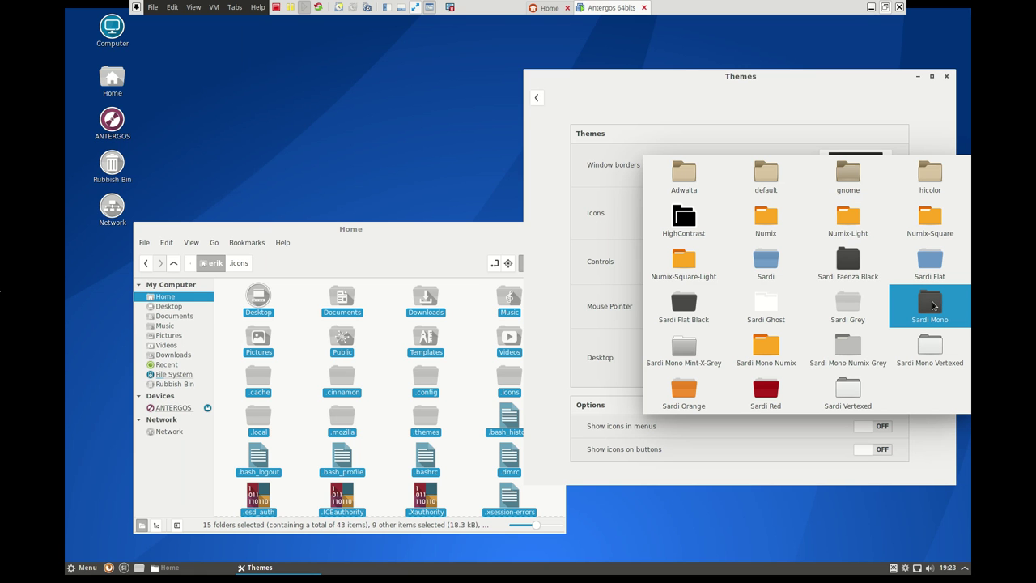
key("Escape")
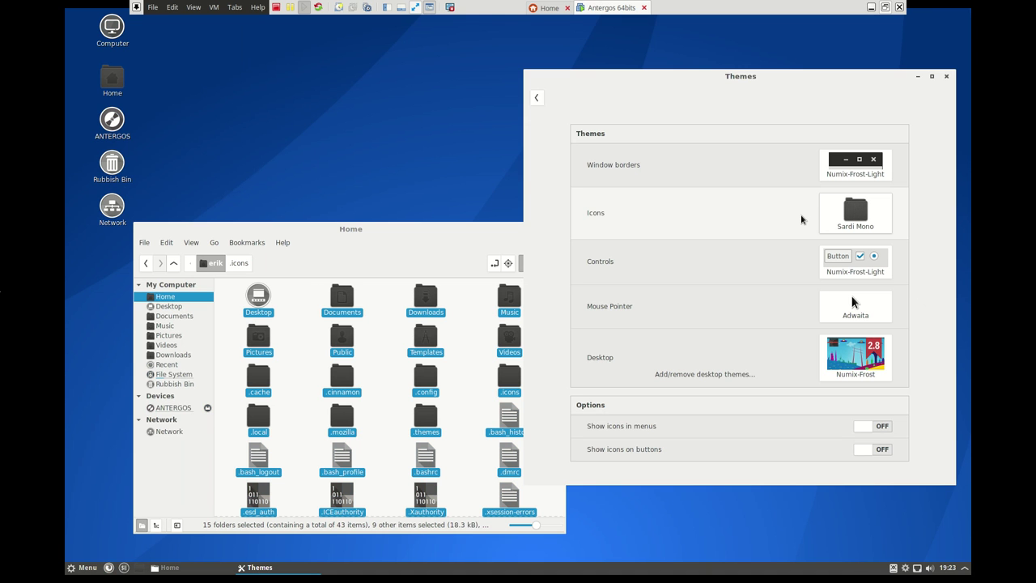
Try the Sardi Mono Mint-X-Grey and Sardi Mono Numix icon themes, ending with Sardi Mono Numix Grey.
left_click(850, 219)
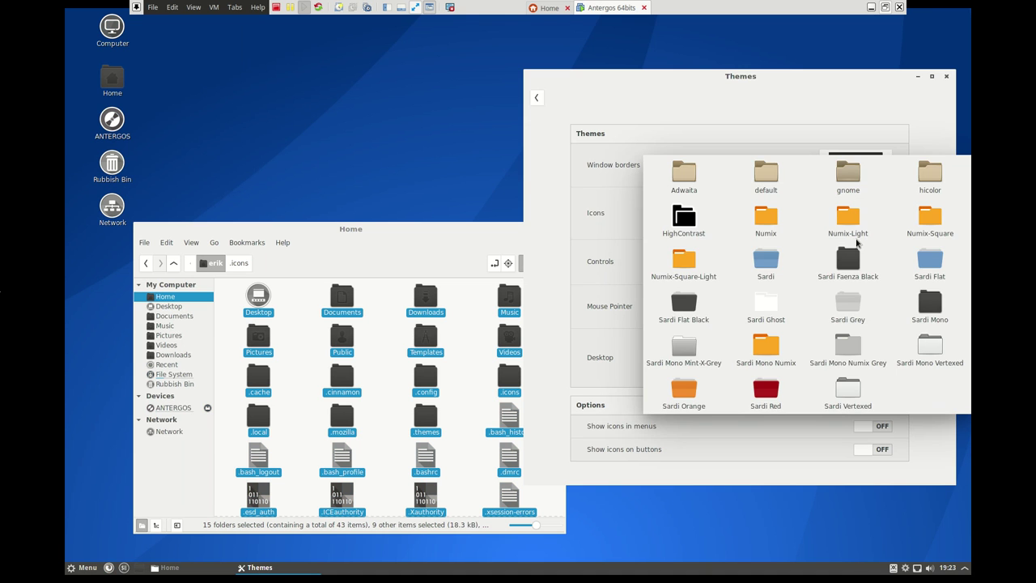
left_click(683, 351)
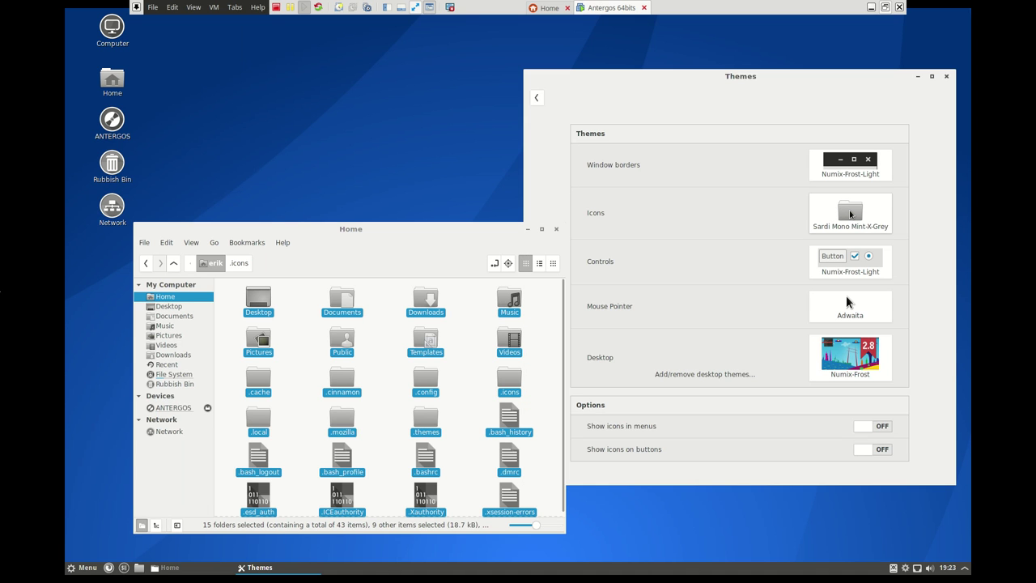
left_click(850, 213)
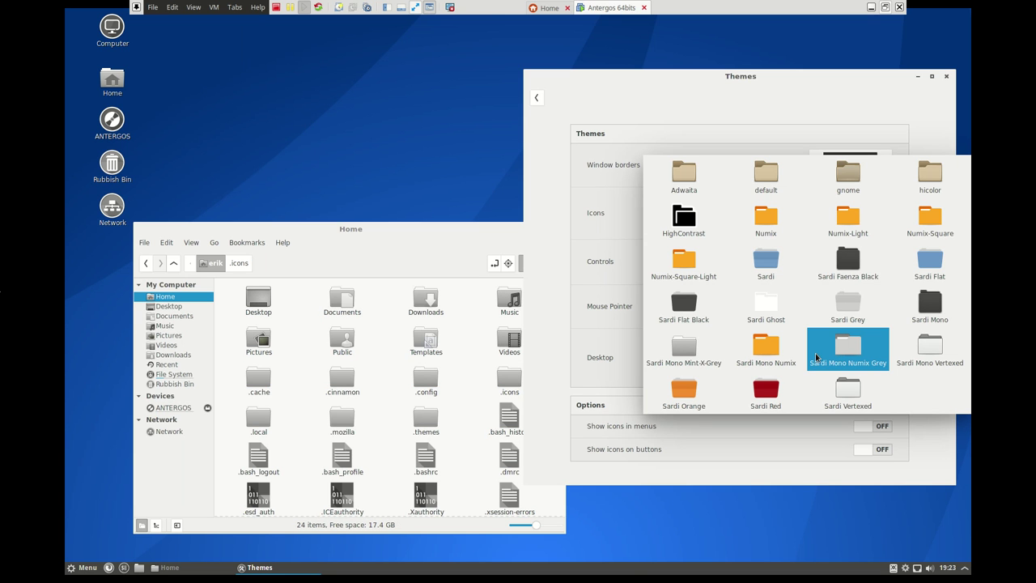
key("Escape")
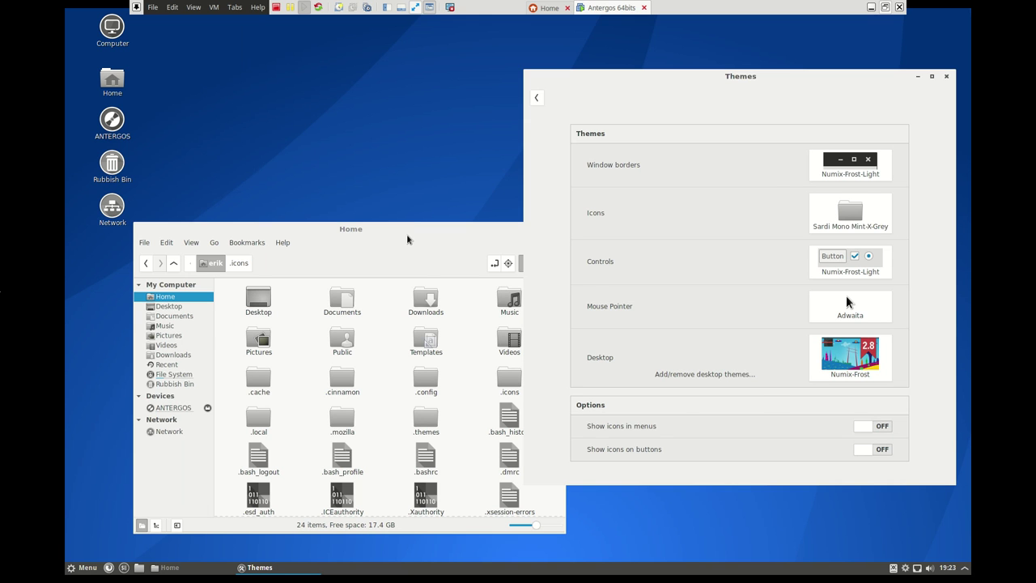
key("Return")
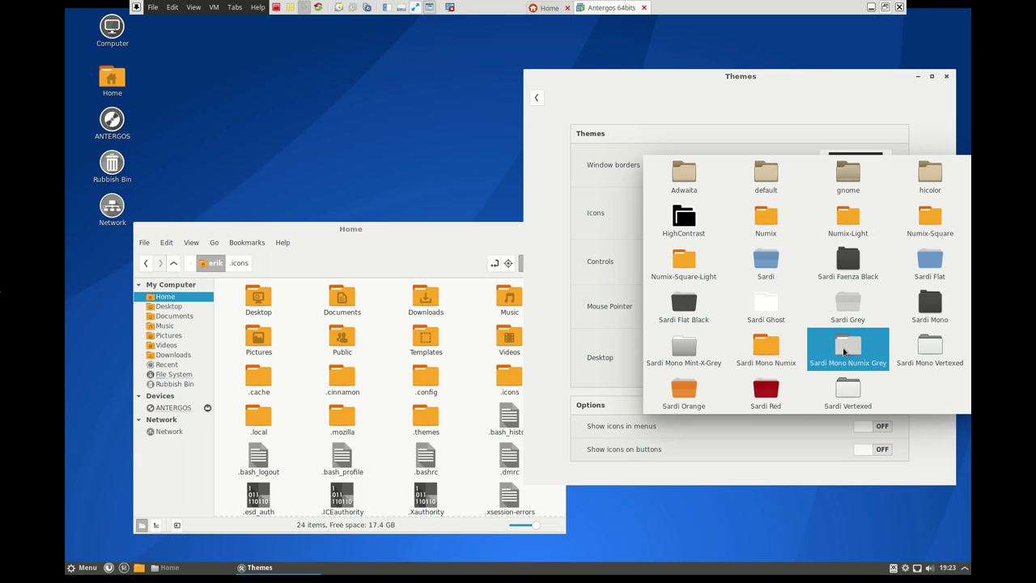
left_click(845, 351)
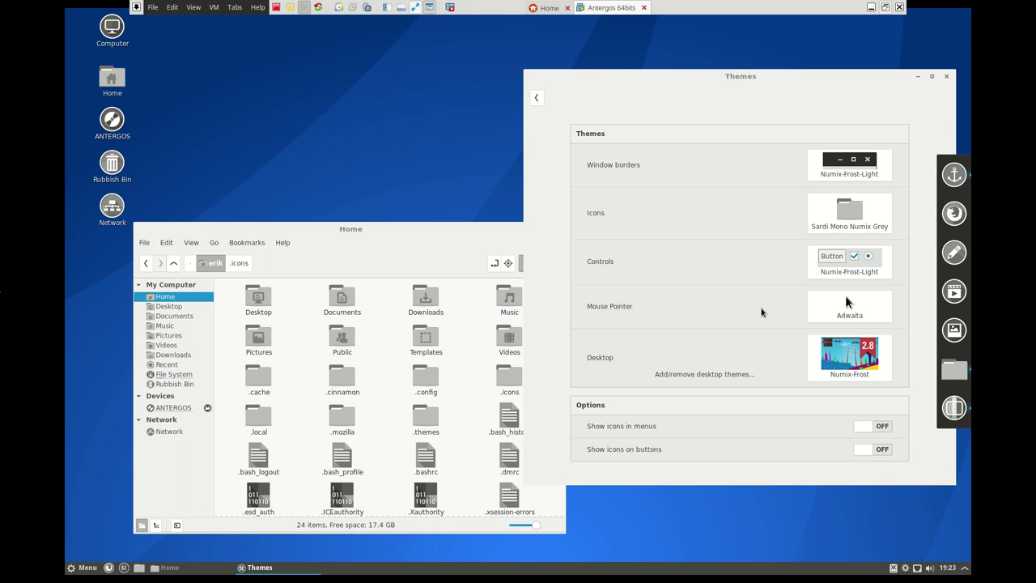
Check the icons in the applications menu and keep Numix-Frost as the desktop theme.
left_click(82, 570)
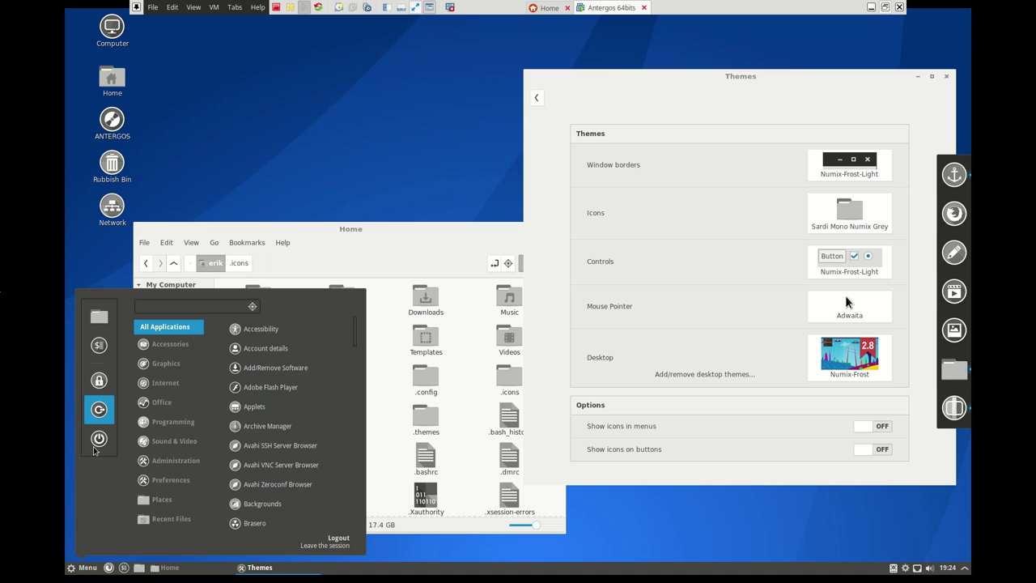
left_click(842, 354)
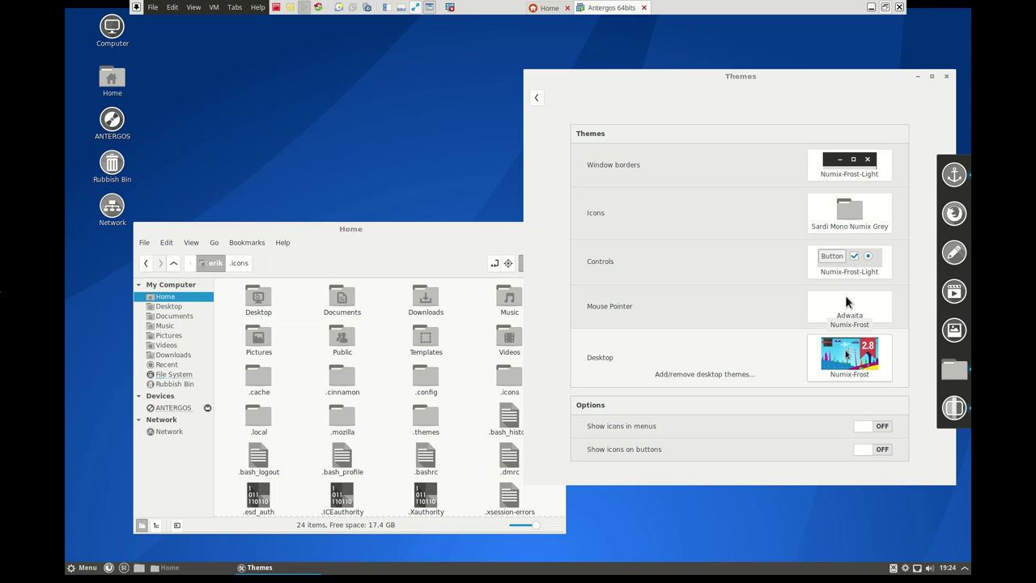
left_click(845, 354)
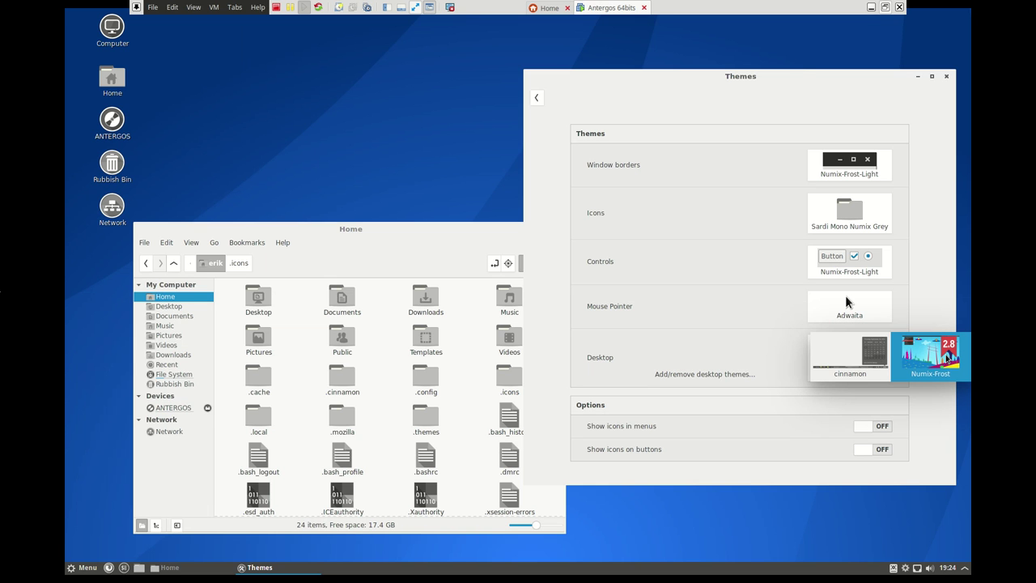
left_click(947, 359)
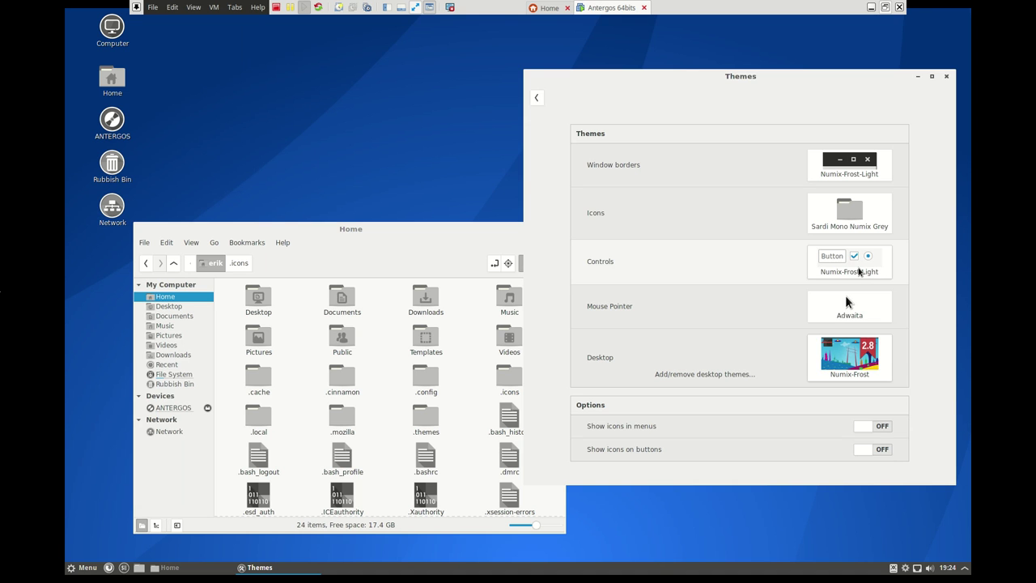
Try the Zukiwi, Zukitre and Numix-Frost themes for the controls and return to Numix-Frost-Light.
left_click(860, 272)
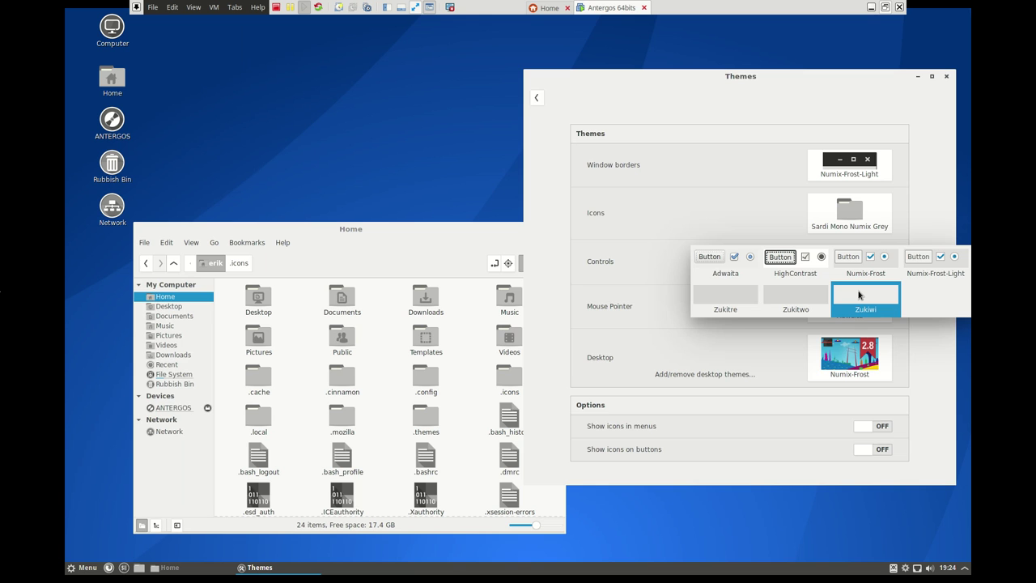
left_click(859, 295)
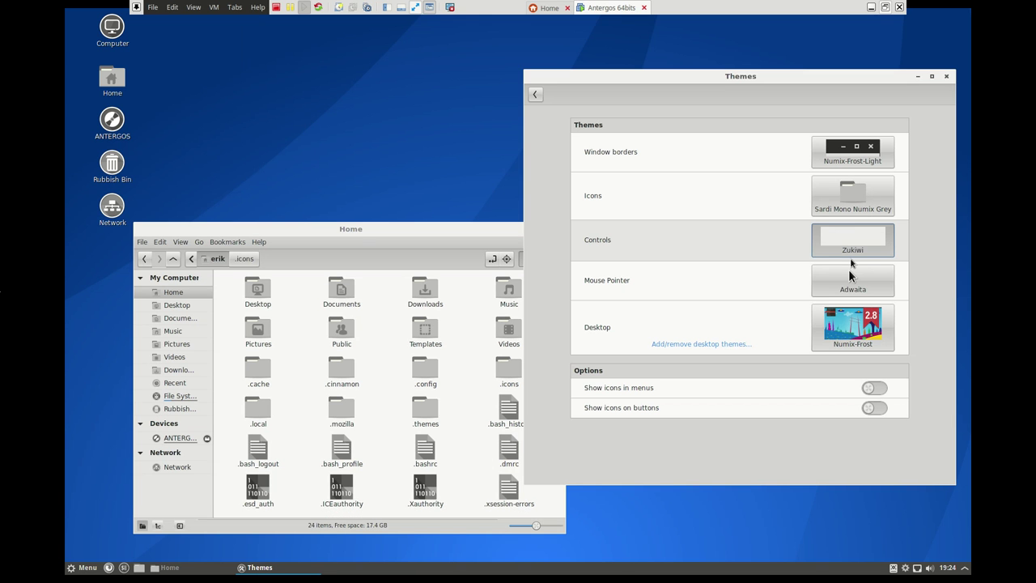
left_click(849, 258)
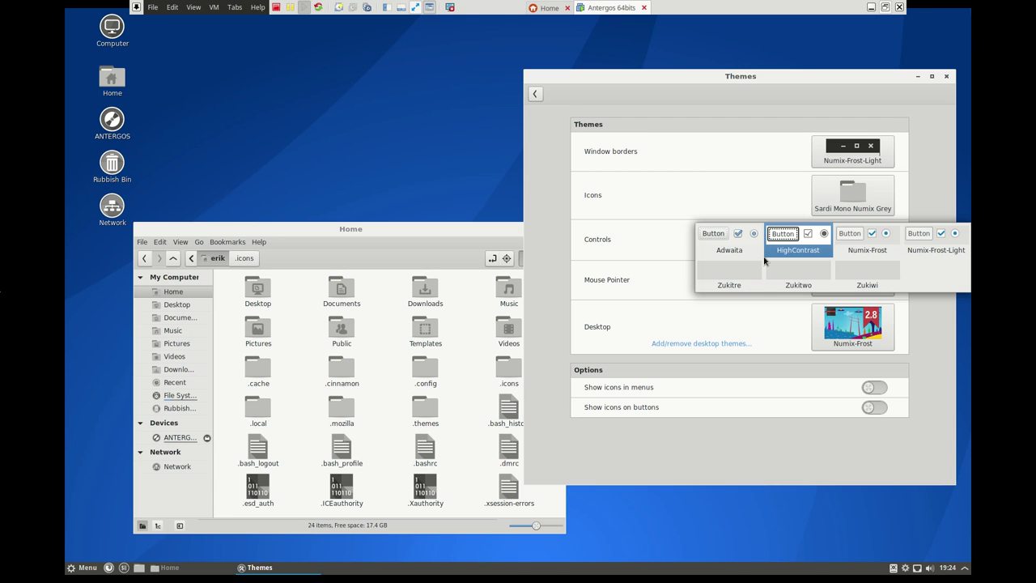
left_click(740, 280)
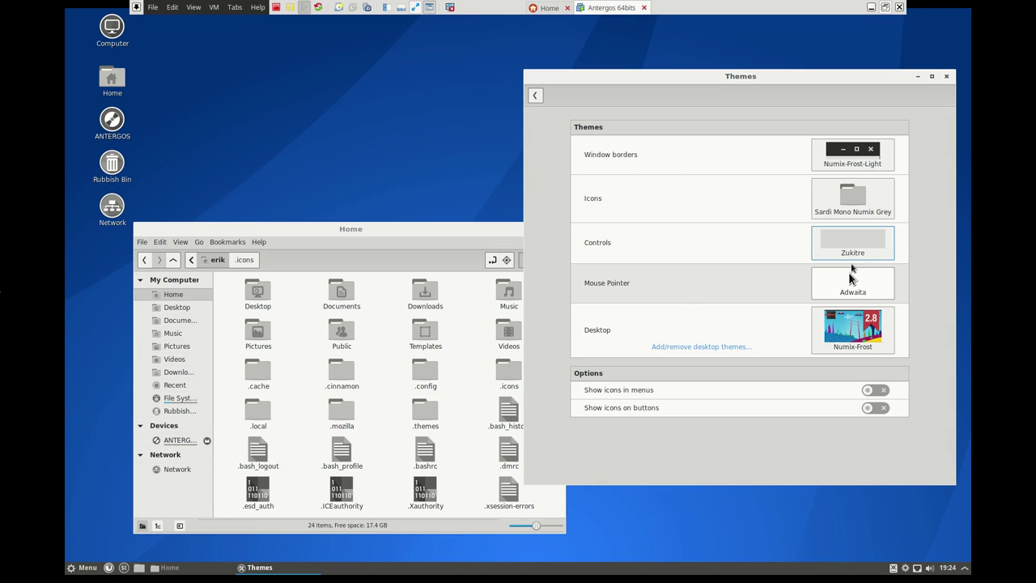
left_click(844, 254)
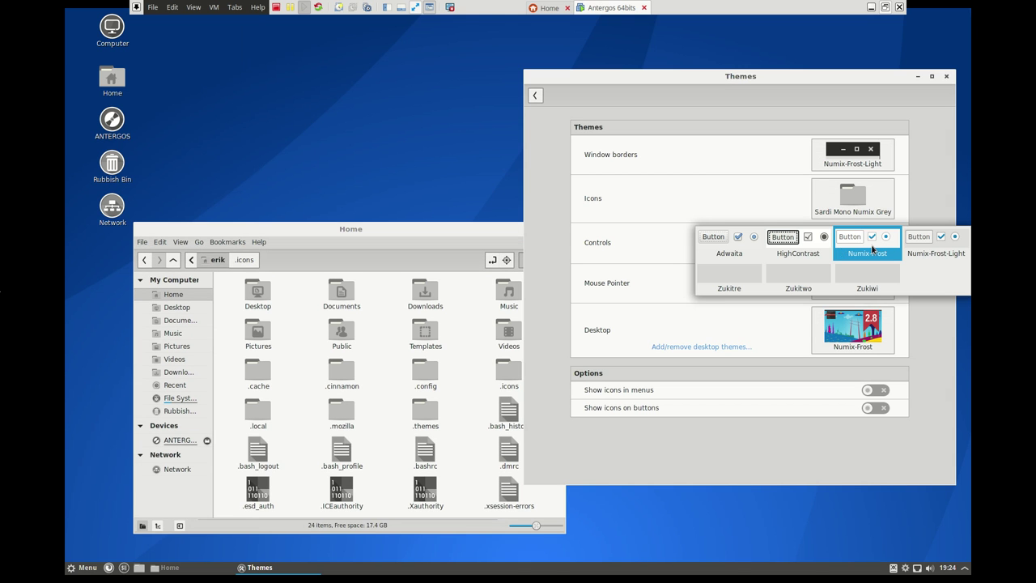
key("Escape")
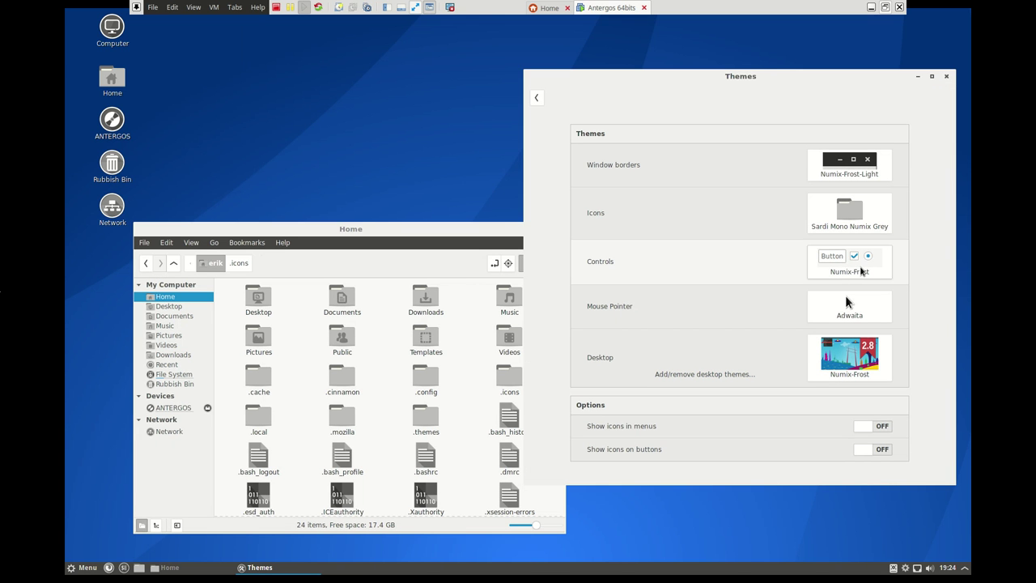
left_click(859, 270)
left_click(940, 268)
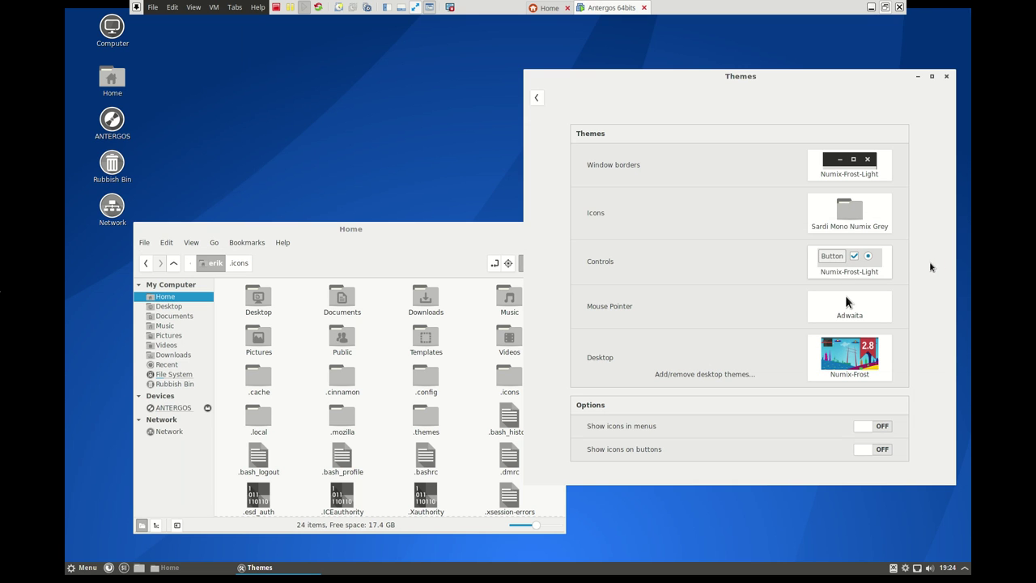
Try the Numix-Frost window borders and switch back to Numix-Frost-Light.
left_click(858, 167)
left_click(768, 168)
left_click(851, 170)
left_click(804, 169)
Try the Zukitre and Zukitwo window borders, ending with Zukiwi.
left_click(851, 172)
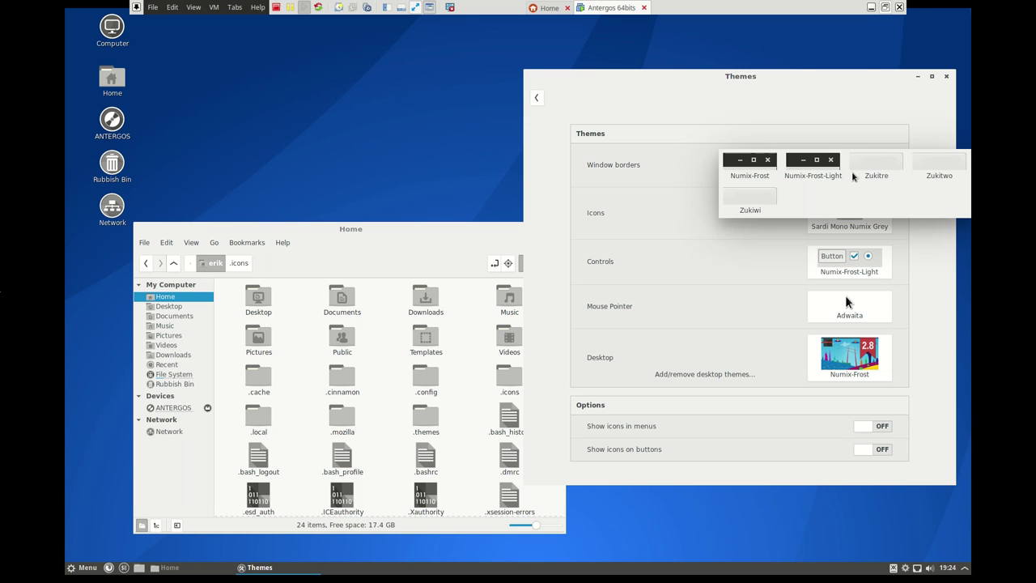
left_click(876, 161)
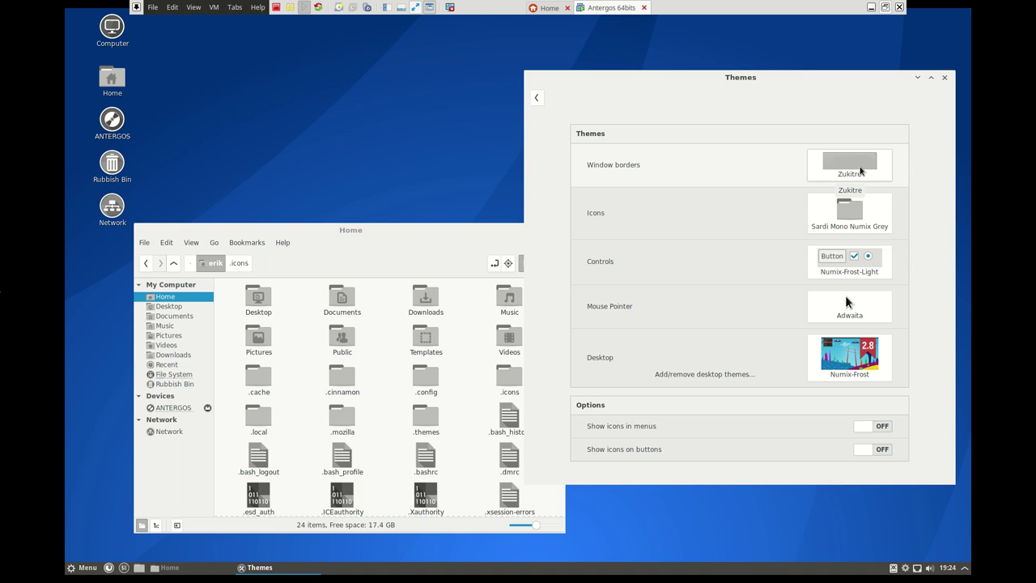
left_click(851, 167)
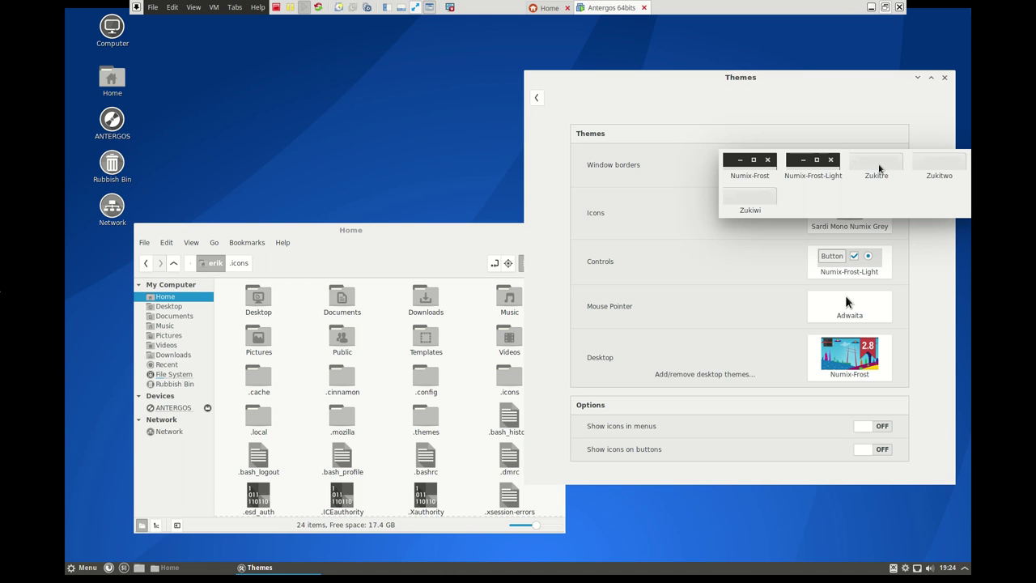
left_click(884, 167)
left_click(857, 171)
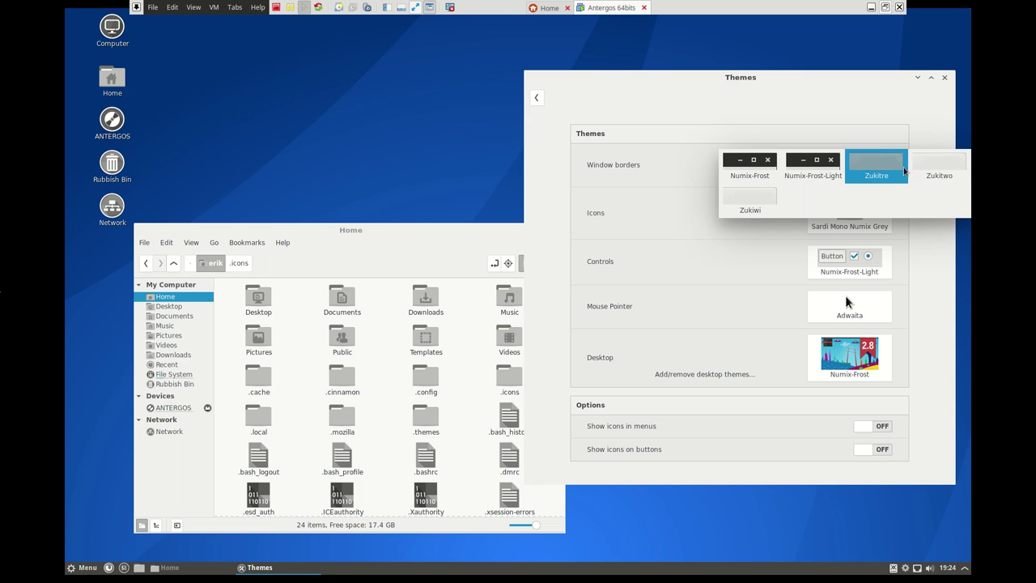
left_click(930, 168)
left_click(811, 179)
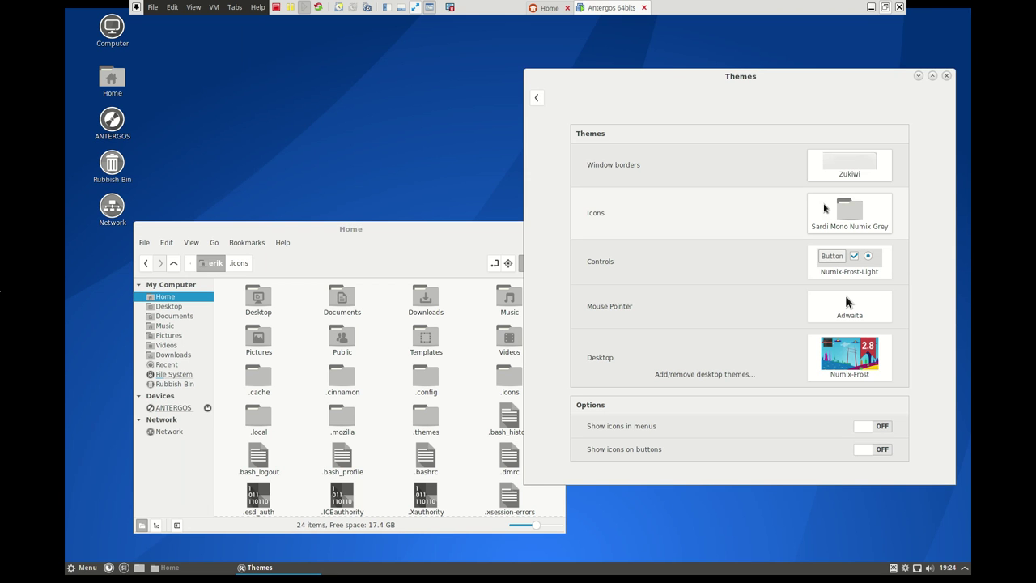
Set the controls theme to Numix-Frost and the window borders to Numix-Frost-Light.
left_click(853, 273)
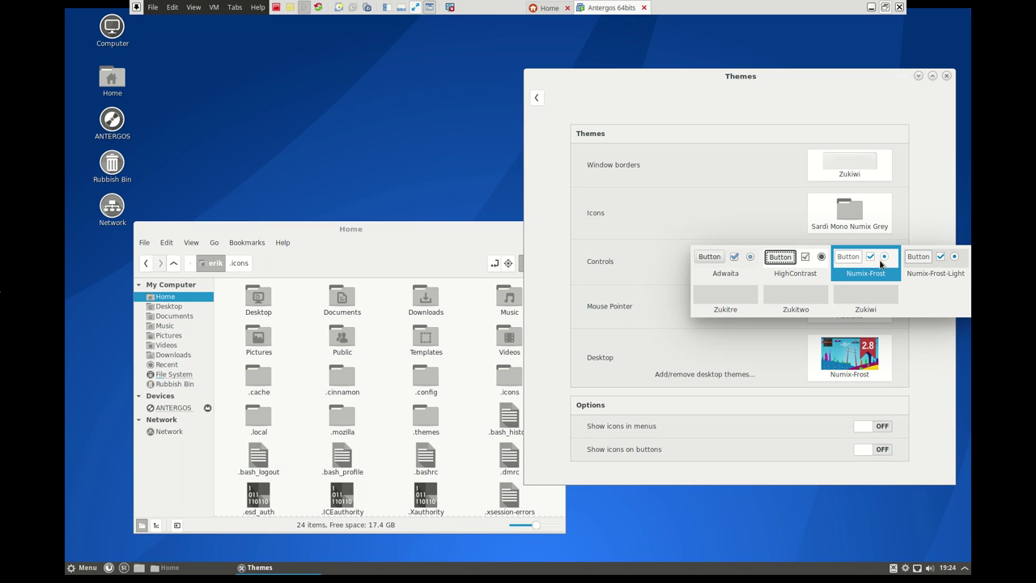
left_click(881, 264)
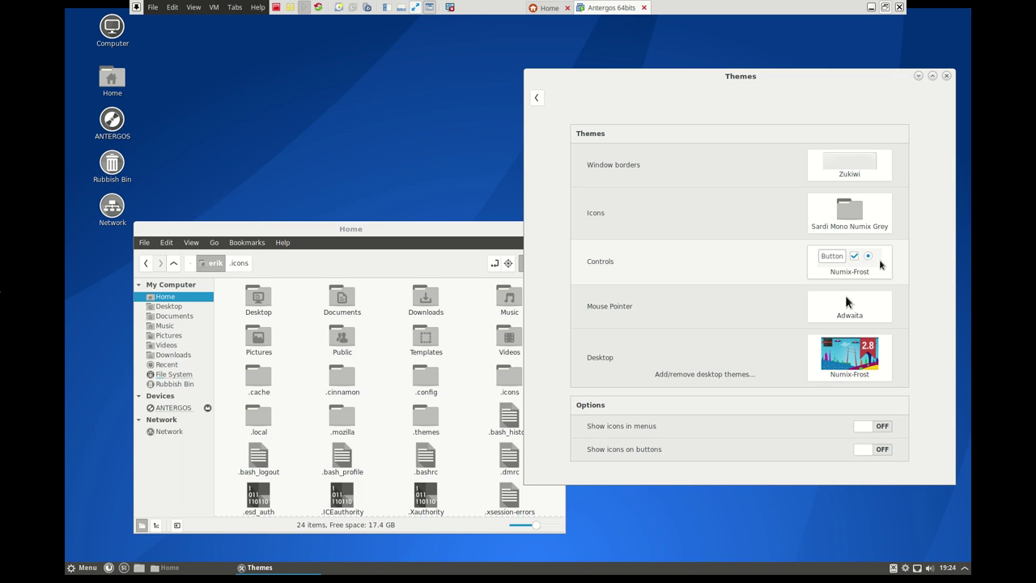
left_click(849, 168)
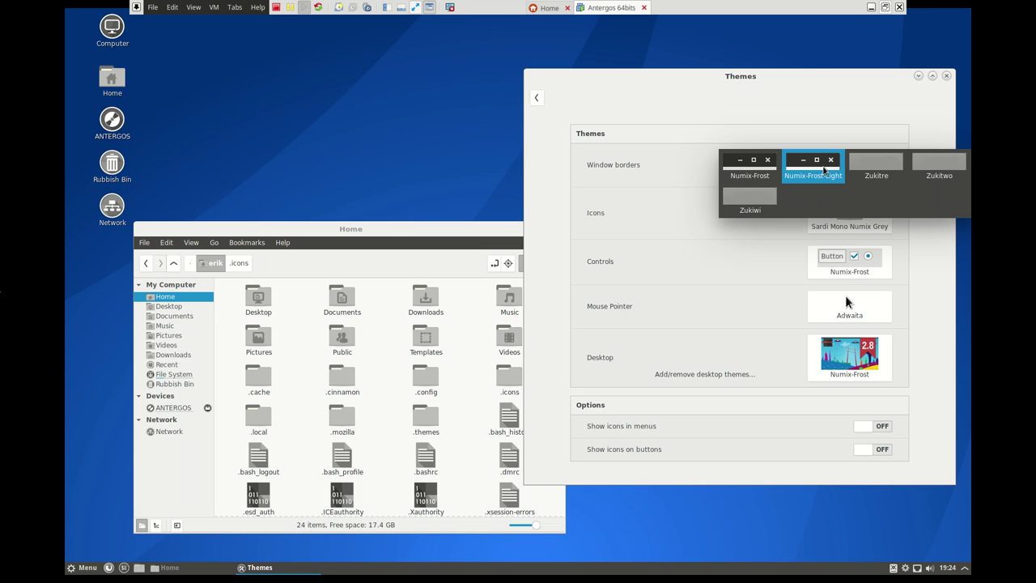
left_click(825, 170)
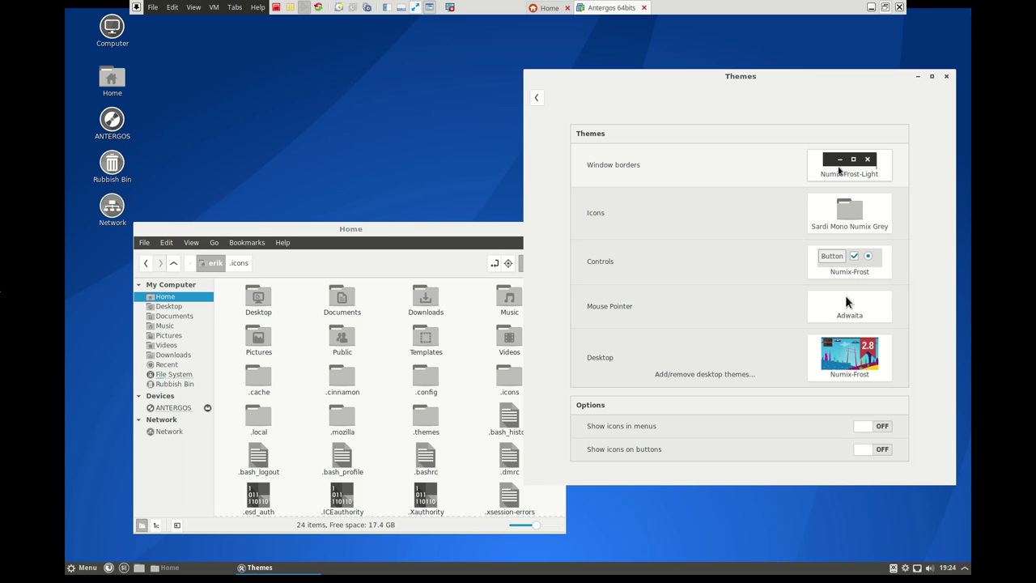
Change the window borders to Numix-Frost and keep Numix-Frost selected for the controls.
left_click(839, 170)
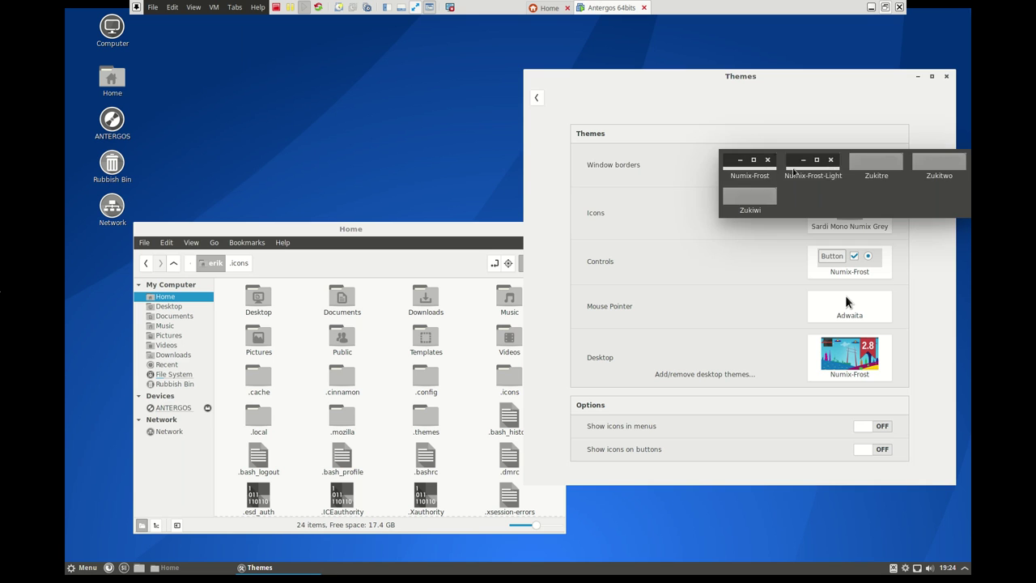
left_click(761, 172)
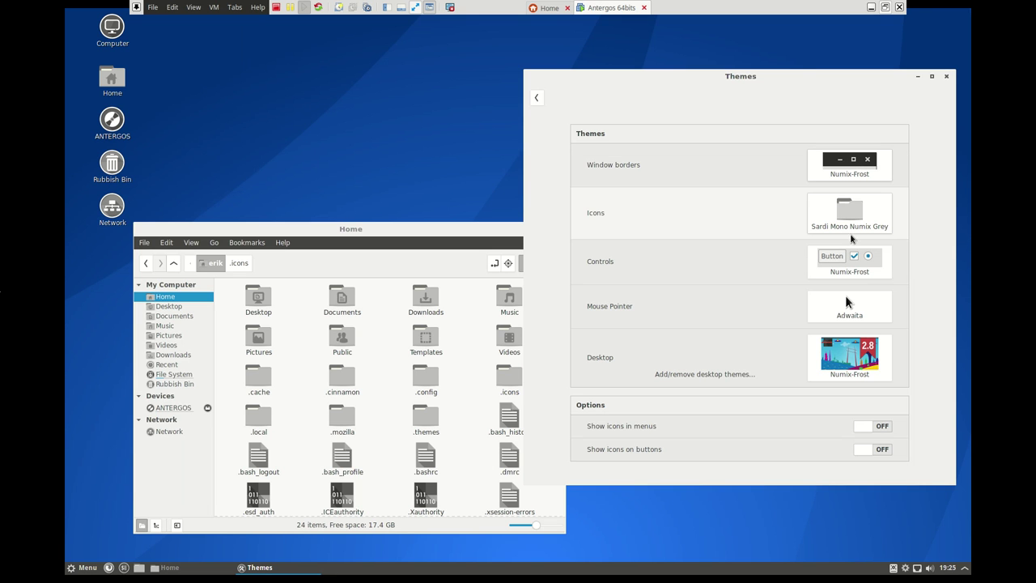
left_click(851, 273)
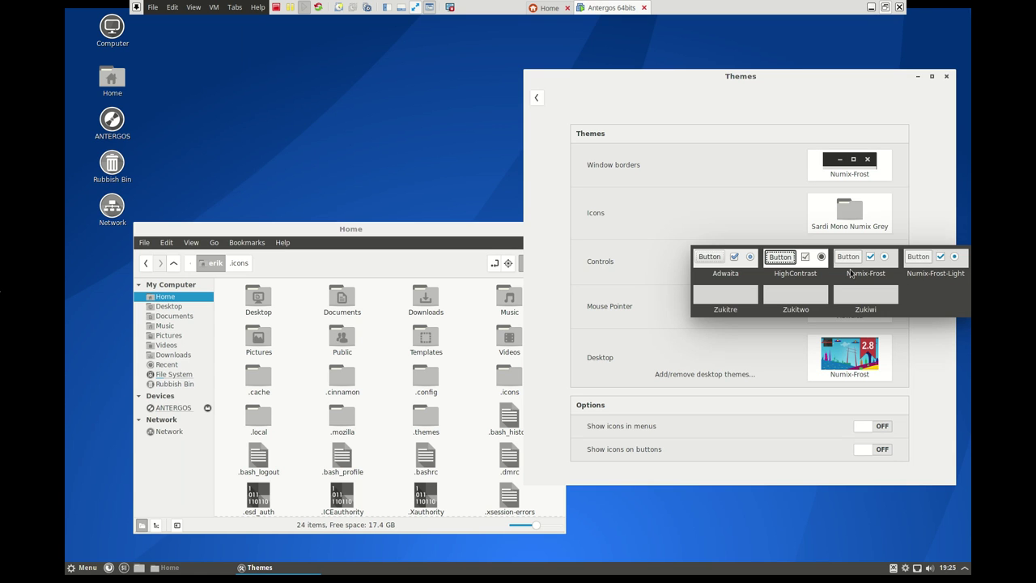
left_click(870, 269)
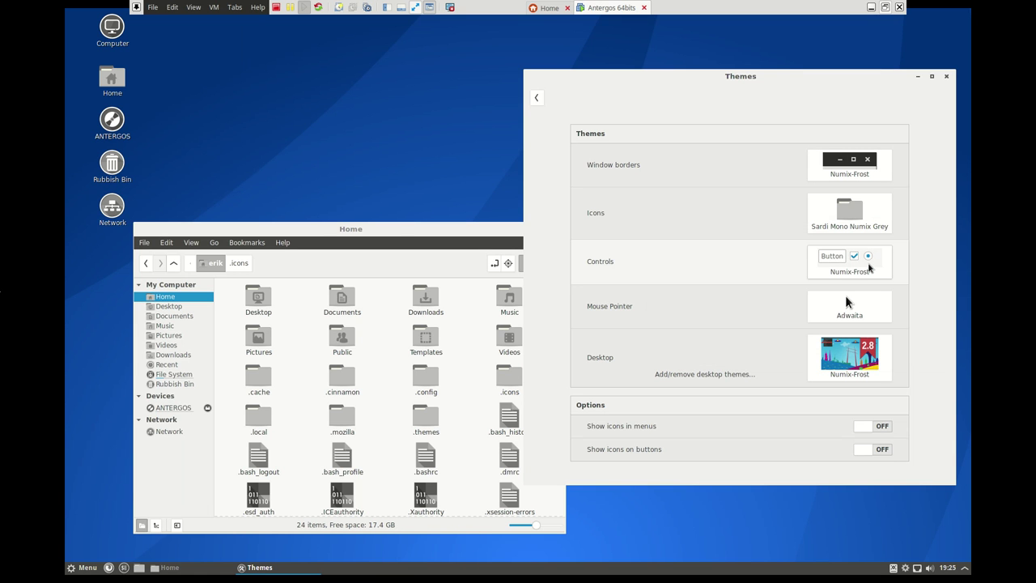
Compare the Numix-Frost-Light window borders with Numix-Frost, finishing on Numix-Frost.
left_click(852, 172)
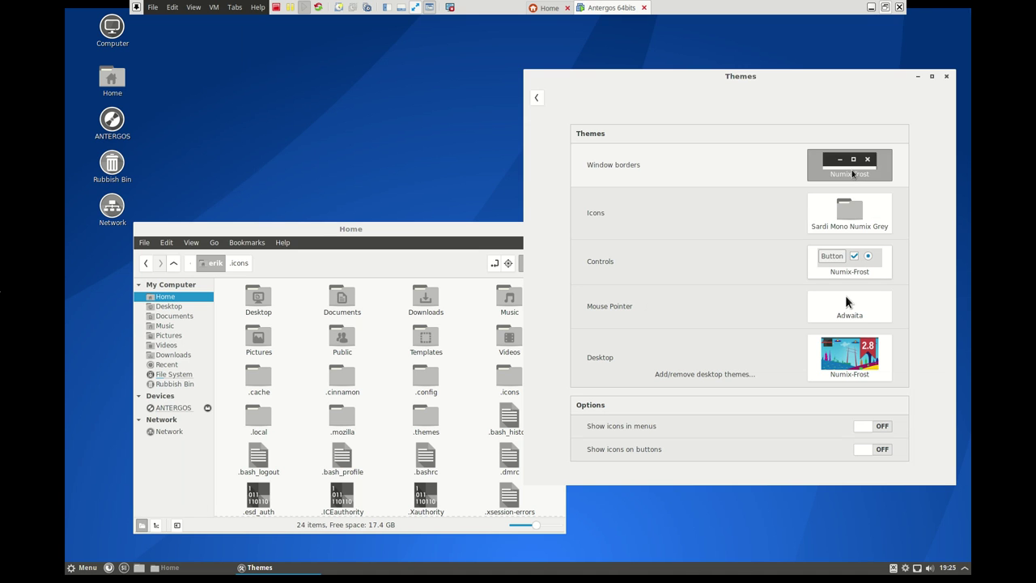
left_click(823, 172)
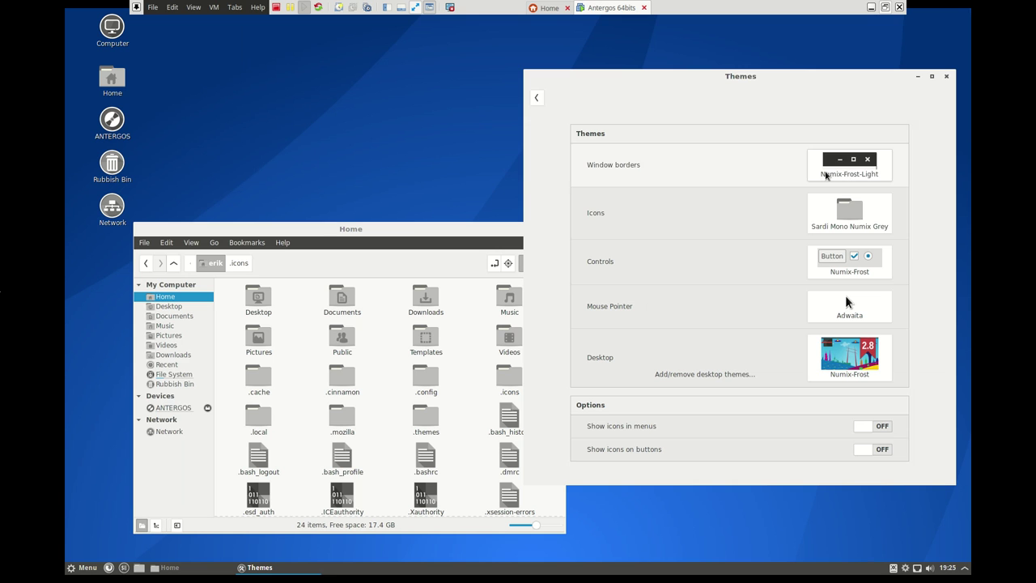
left_click(826, 172)
left_click(753, 180)
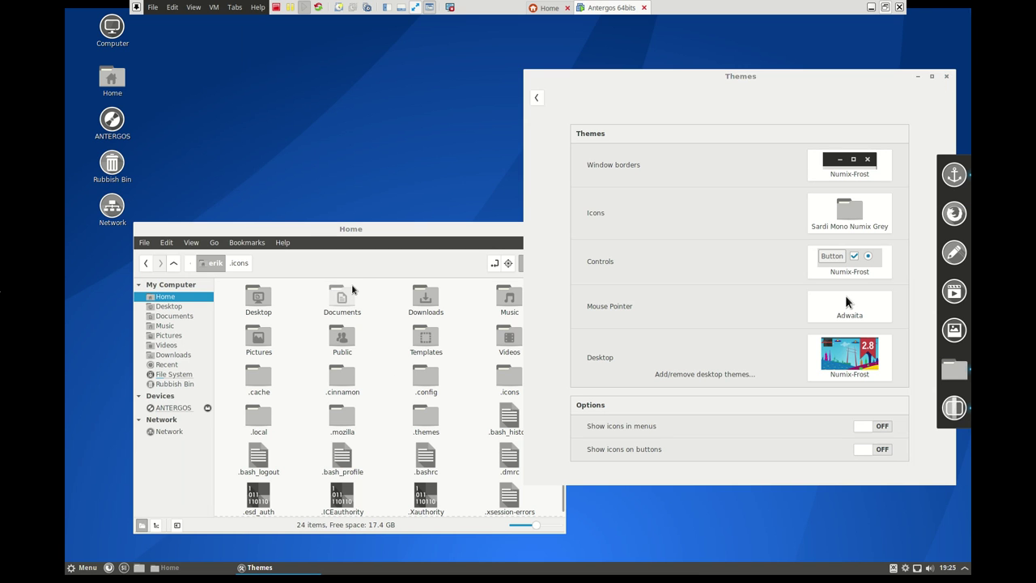
Bring the Home folder window to the front and leave the virtual machine's full-screen mode.
key("alt+Tab")
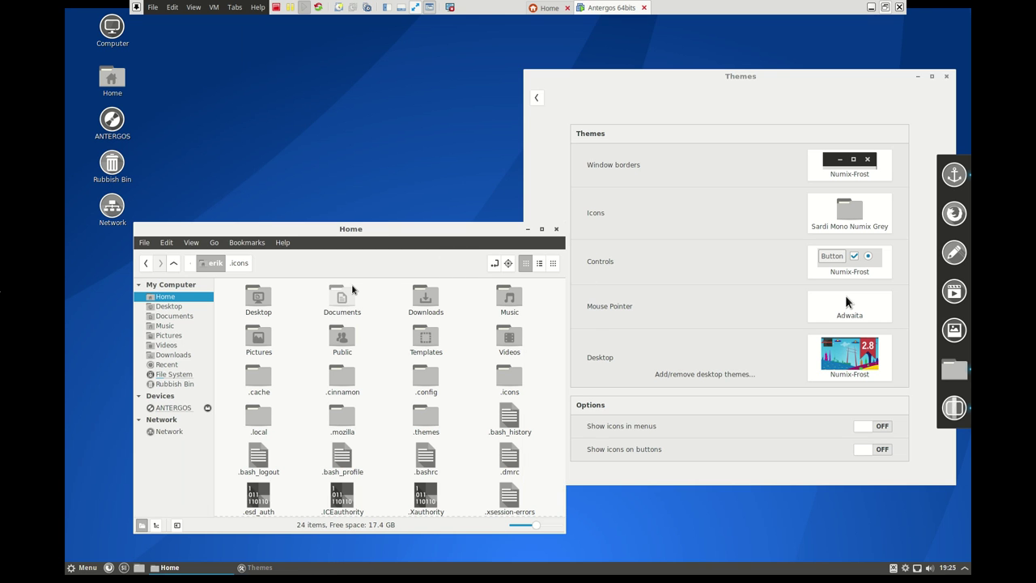
left_click(415, 8)
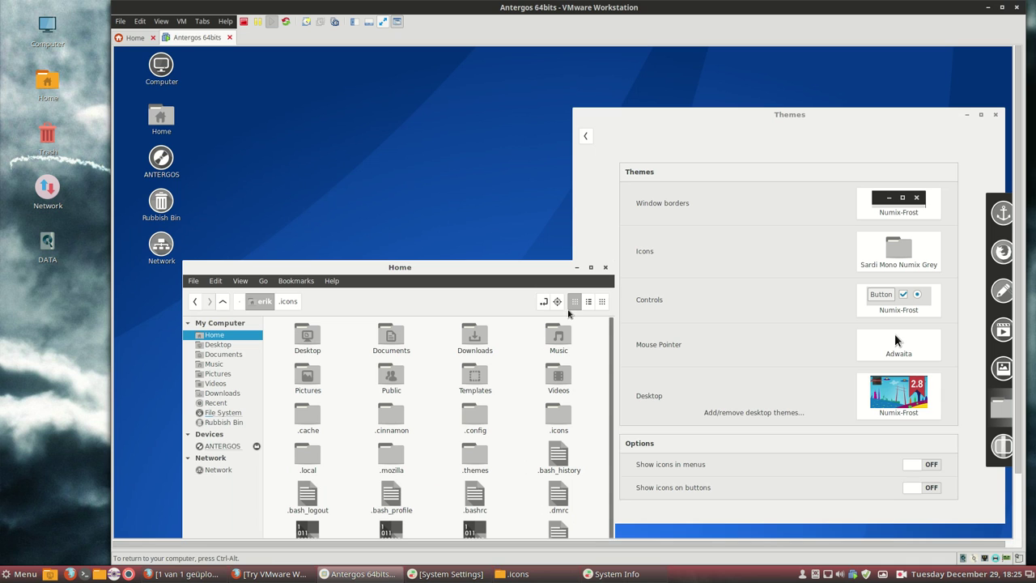
right_click(901, 574)
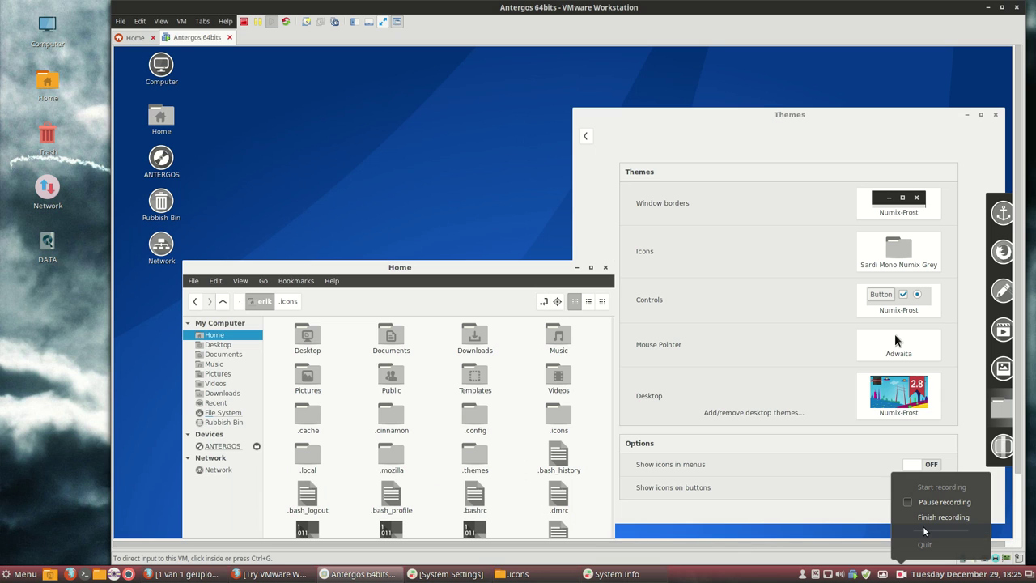